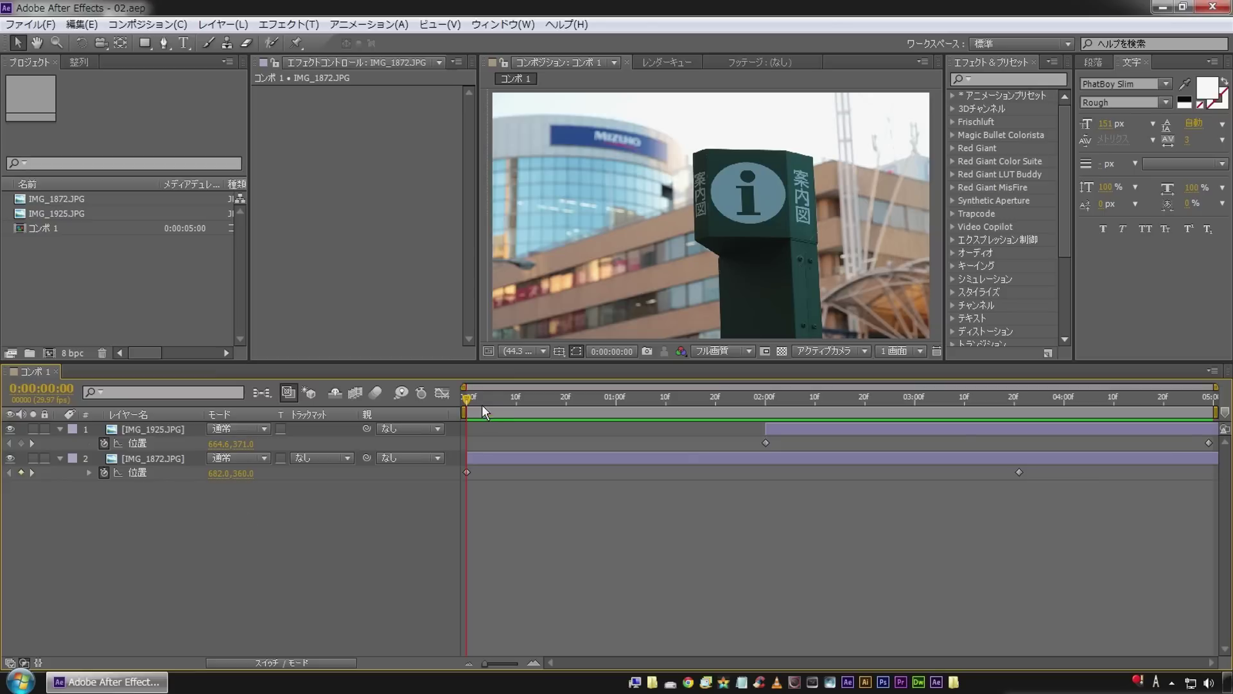
Scrub the time ruler to preview the two photo layers' keyframed position animation.
{"action": "mouse_move", "coordinate": [473, 394]}
{"action": "left_mouse_down"}
{"action": "mouse_move", "coordinate": [1089, 408]}
{"action": "mouse_move", "coordinate": [634, 407]}
{"action": "mouse_move", "coordinate": [1016, 411]}
{"action": "mouse_move", "coordinate": [426, 422]}
{"action": "left_mouse_up"}
Collapse the Position properties and add a new adjustment layer at the top of comp 1.
{"action": "key", "text": "u"}
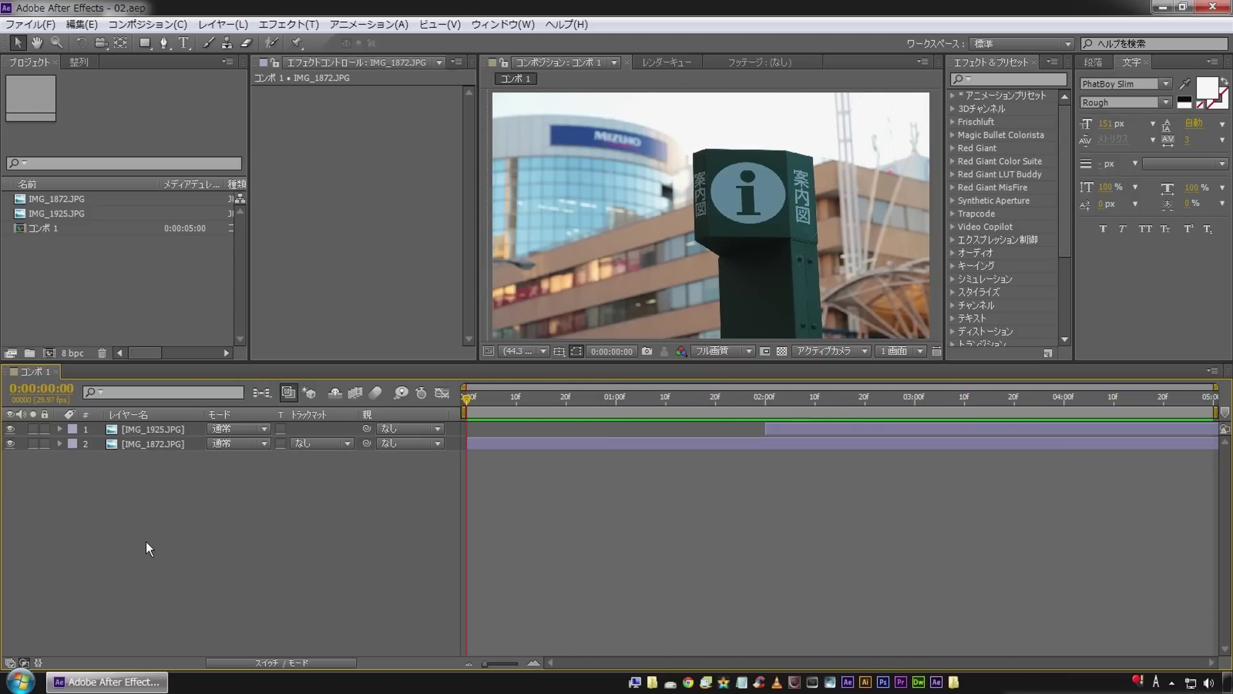
{"action": "right_click", "coordinate": [182, 483]}
{"action": "mouse_move", "coordinate": [215, 487]}
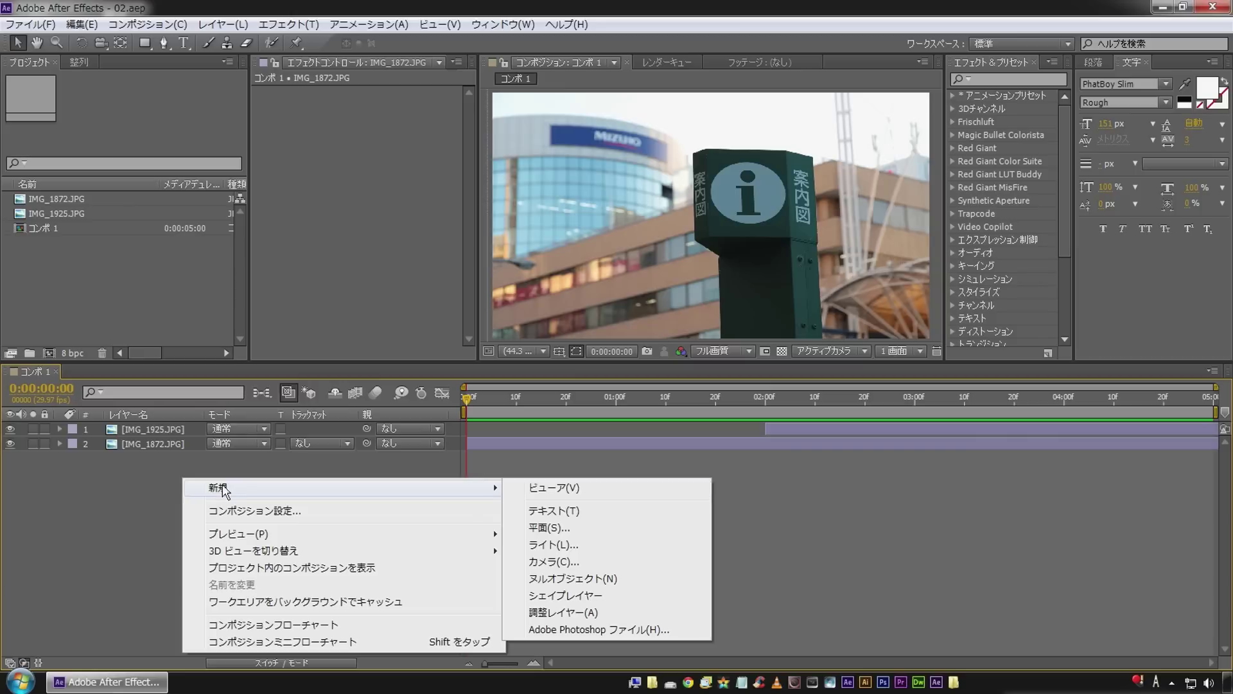
{"action": "left_click", "coordinate": [546, 612]}
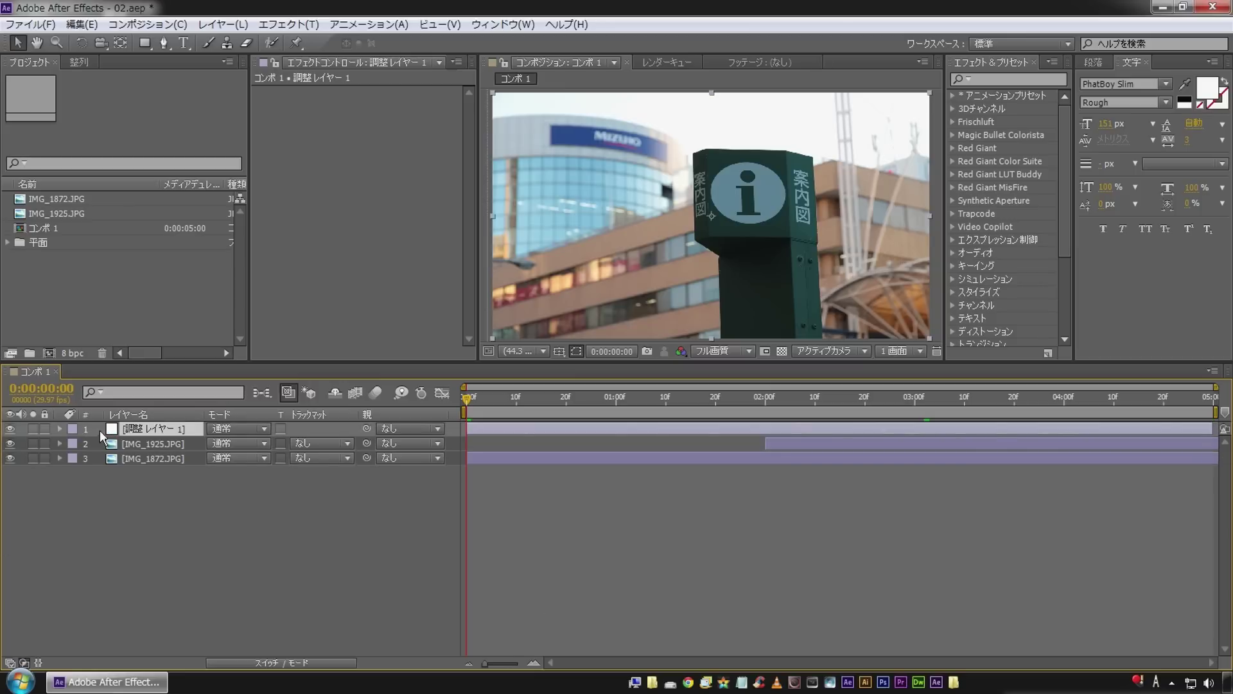
Apply ブラー(滑らか) Fast Blur to the adjustment layer with Blurriness 20, checking frame 0:00:01:05.
{"action": "right_click", "coordinate": [368, 146]}
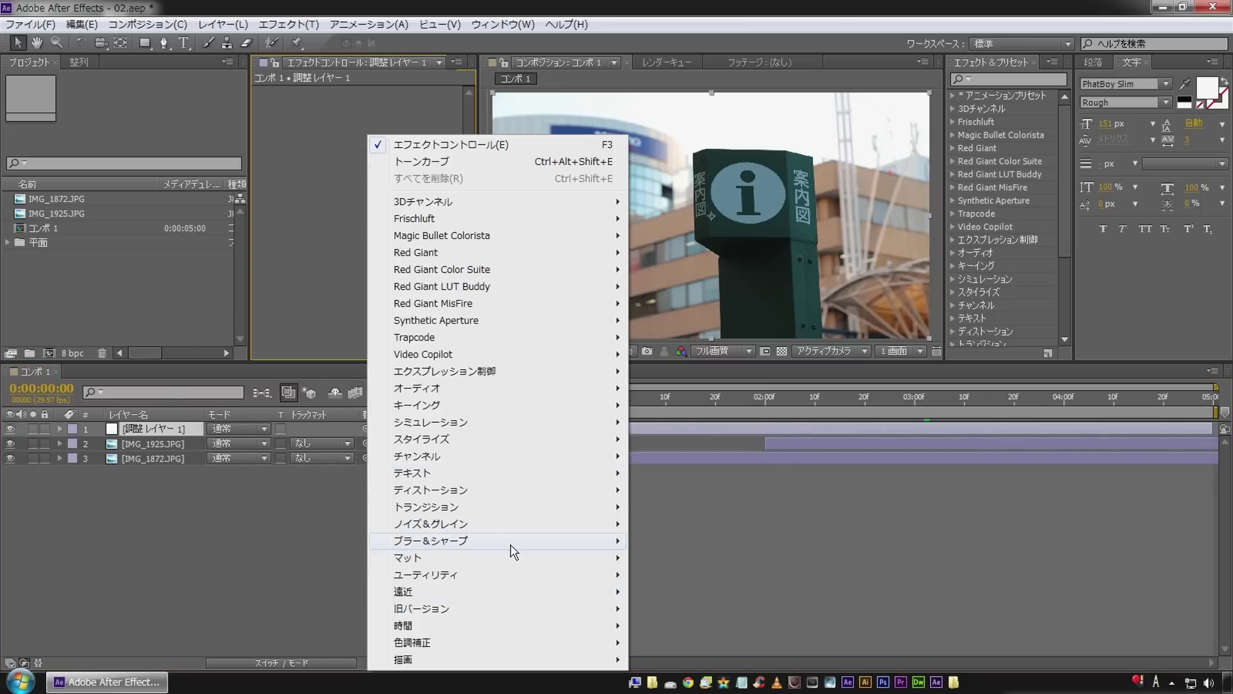
{"action": "mouse_move", "coordinate": [495, 542]}
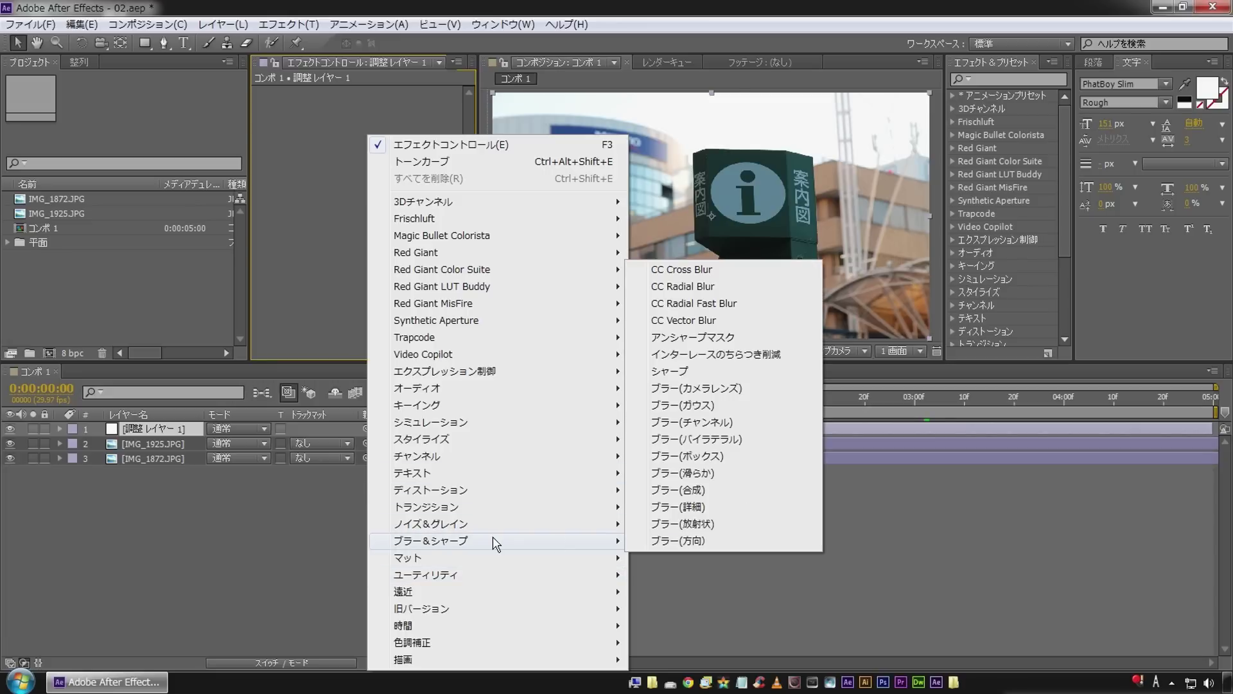
{"action": "left_click", "coordinate": [717, 479]}
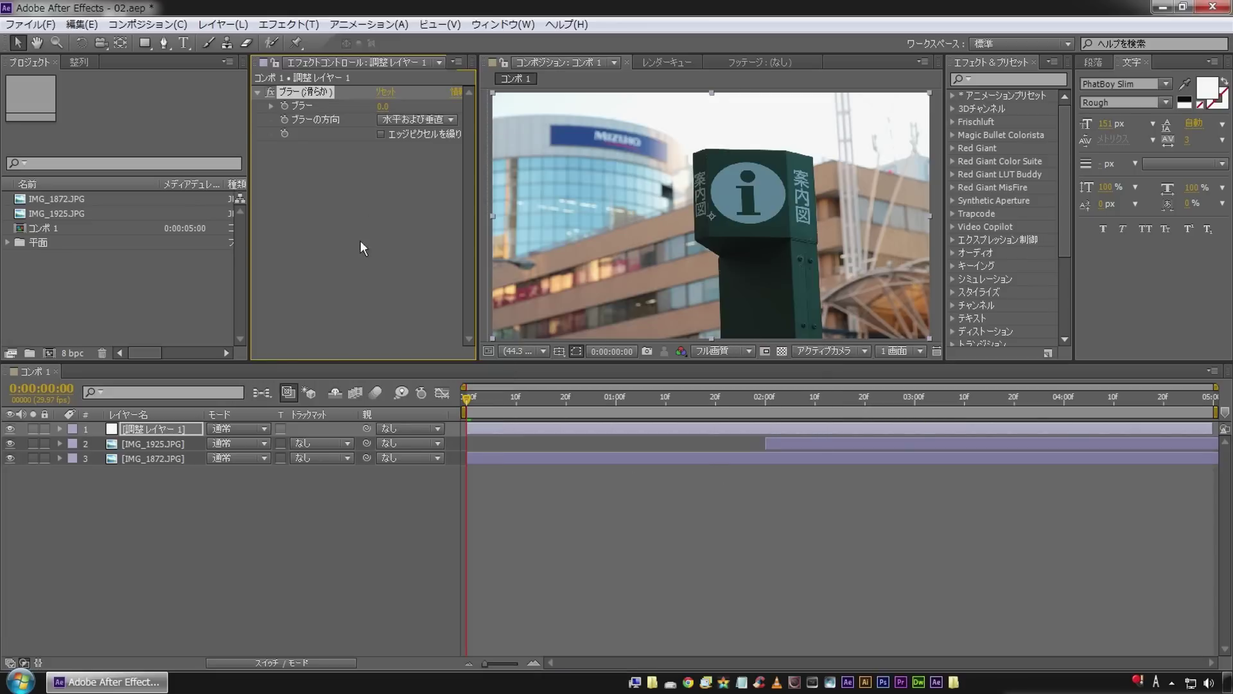
{"action": "left_click", "coordinate": [380, 106]}
{"action": "type", "text": "20"}
{"action": "key", "text": "Return"}
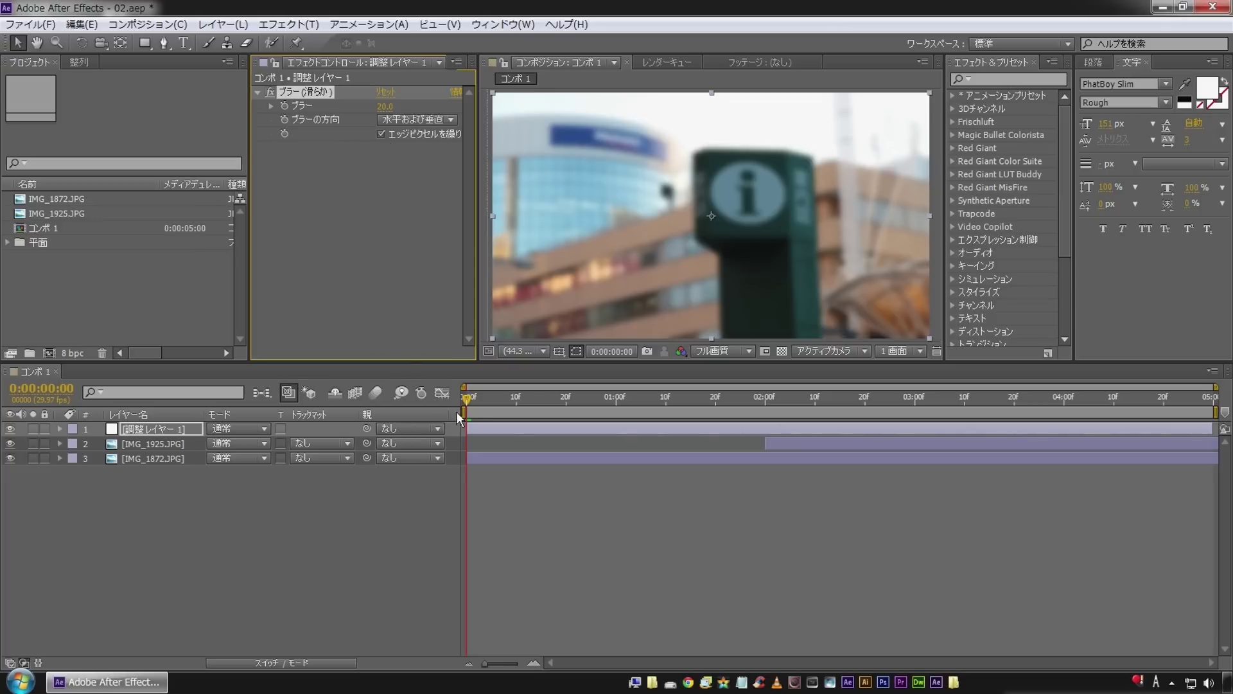
{"action": "left_click_drag", "start_coordinate": [473, 401], "coordinate": [640, 401]}
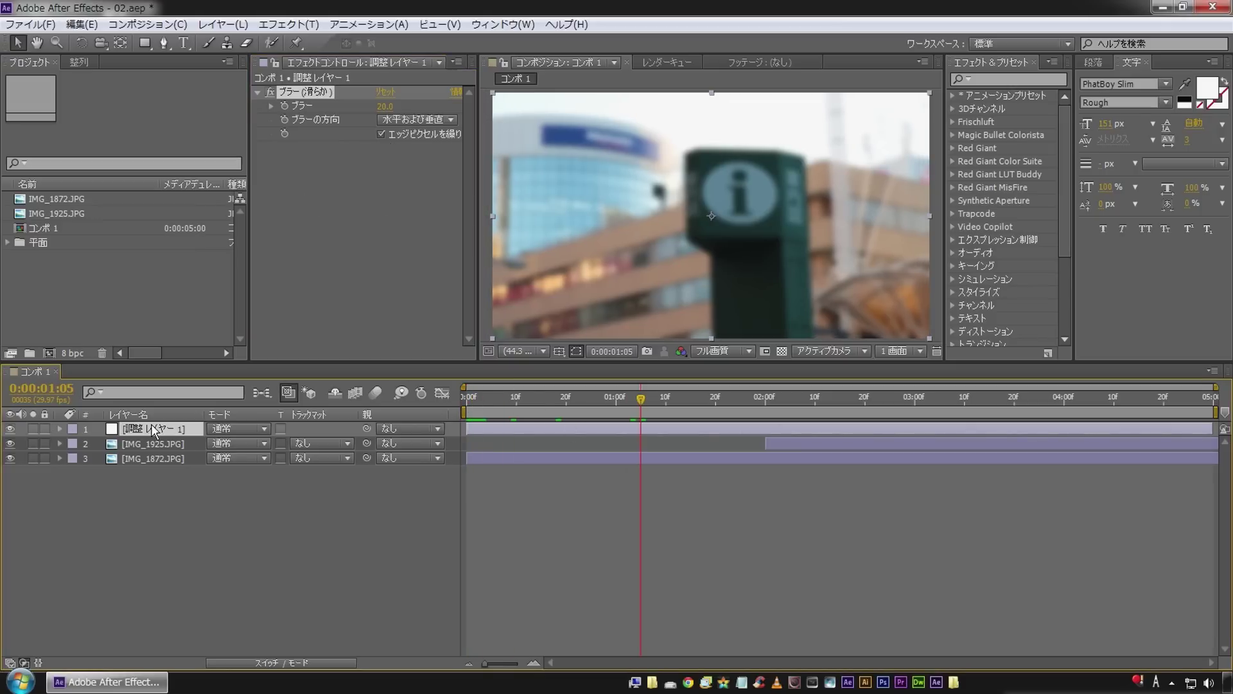
{"action": "left_click", "coordinate": [145, 45]}
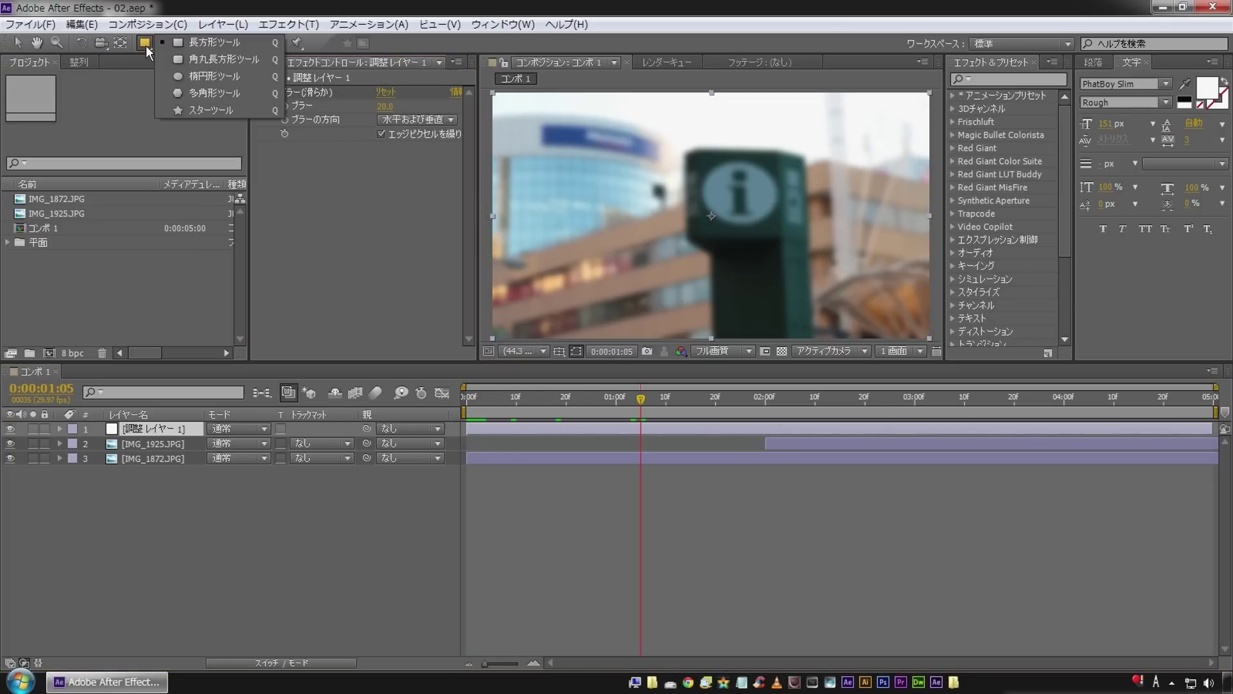
Add a full-frame ellipse mask to the adjustment layer, inverted and feathered 250 pixels.
{"action": "left_click", "coordinate": [217, 77]}
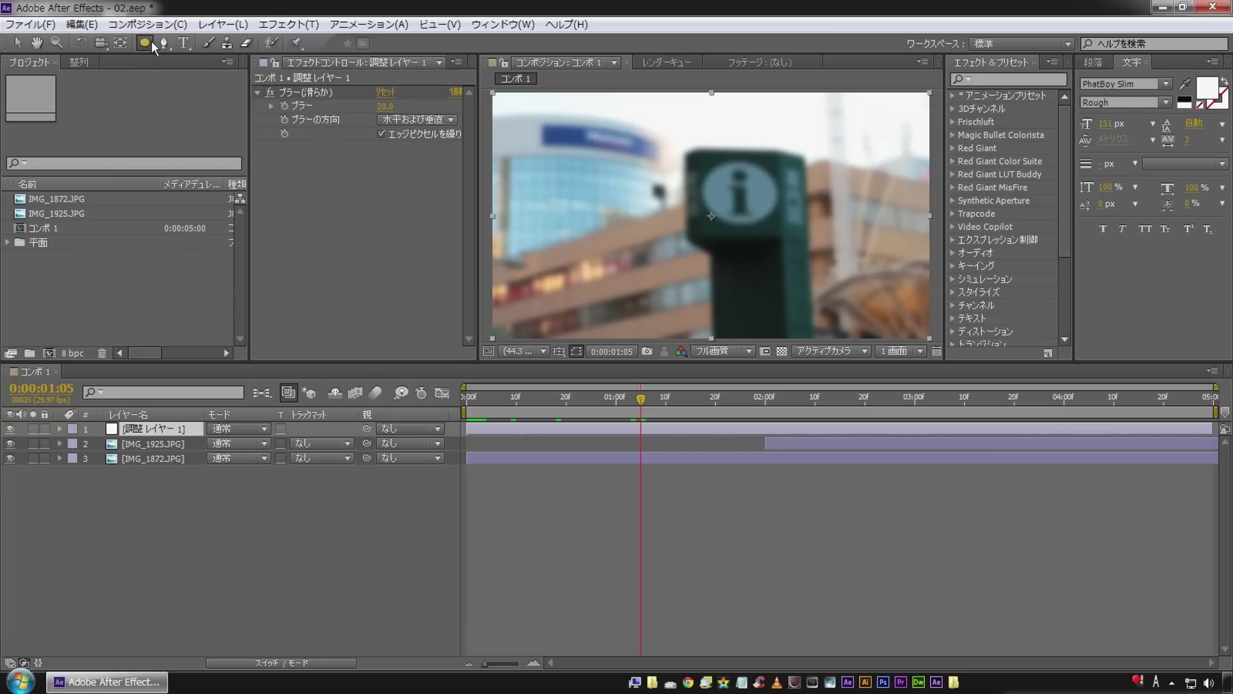
{"action": "double_click", "coordinate": [145, 39]}
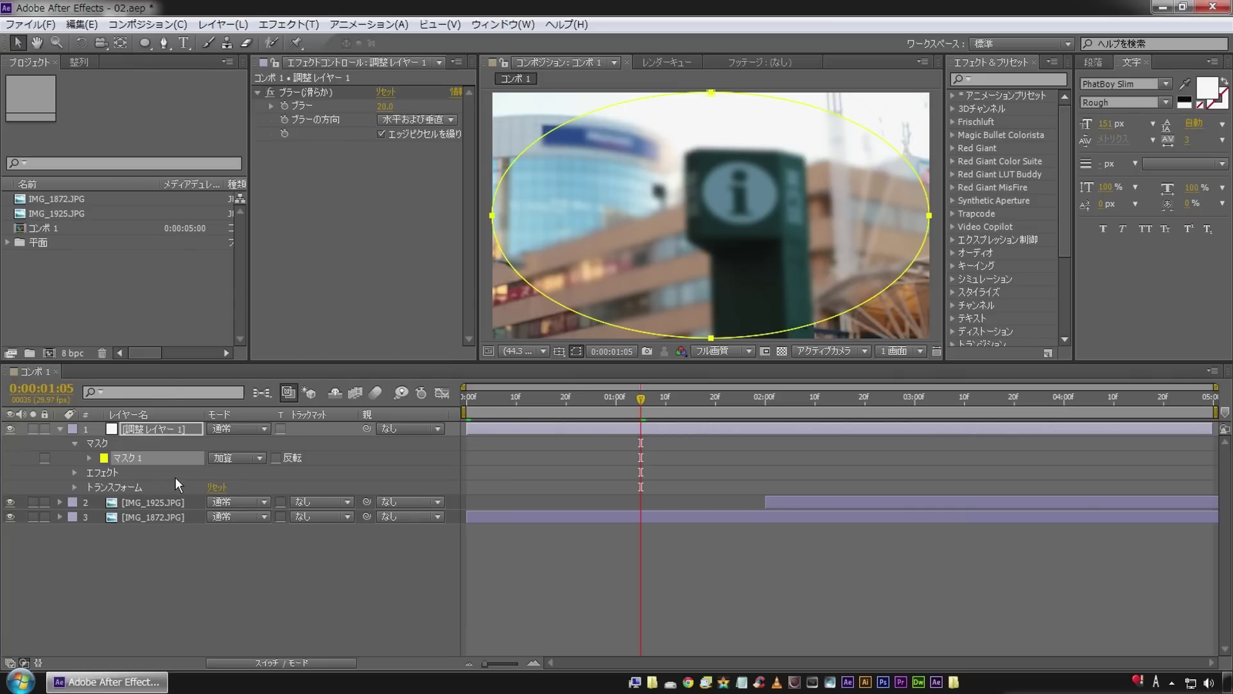
{"action": "left_click", "coordinate": [276, 458]}
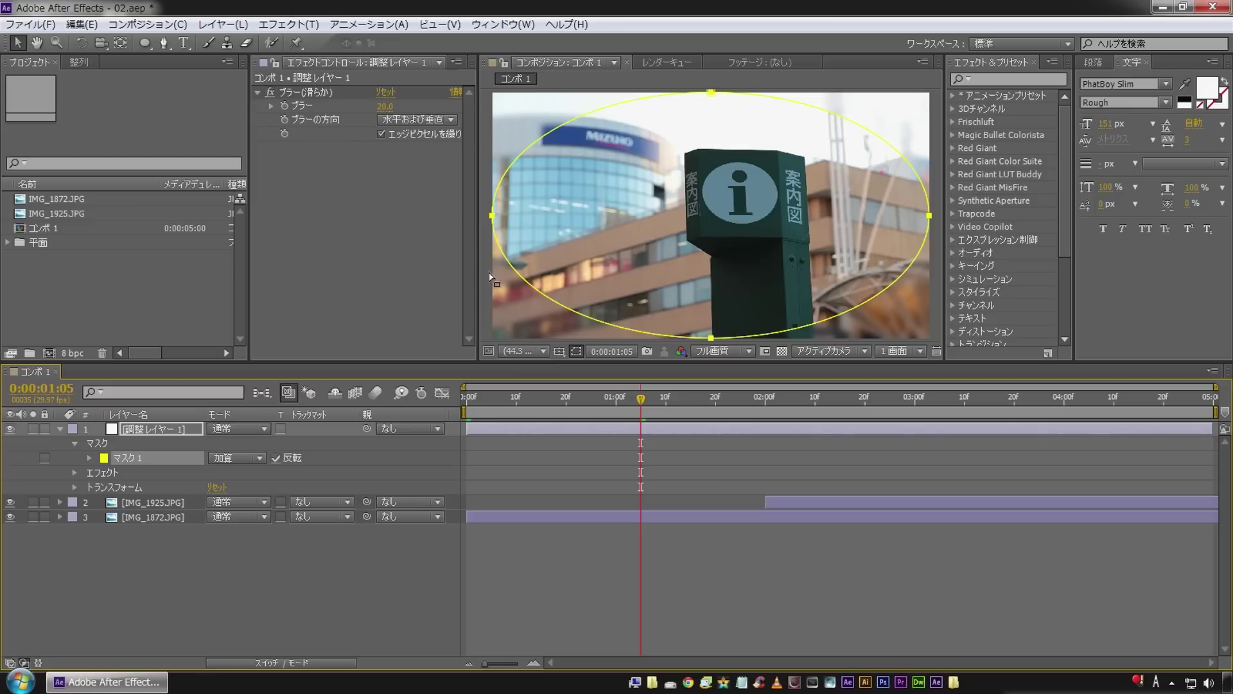
{"action": "left_click", "coordinate": [88, 458]}
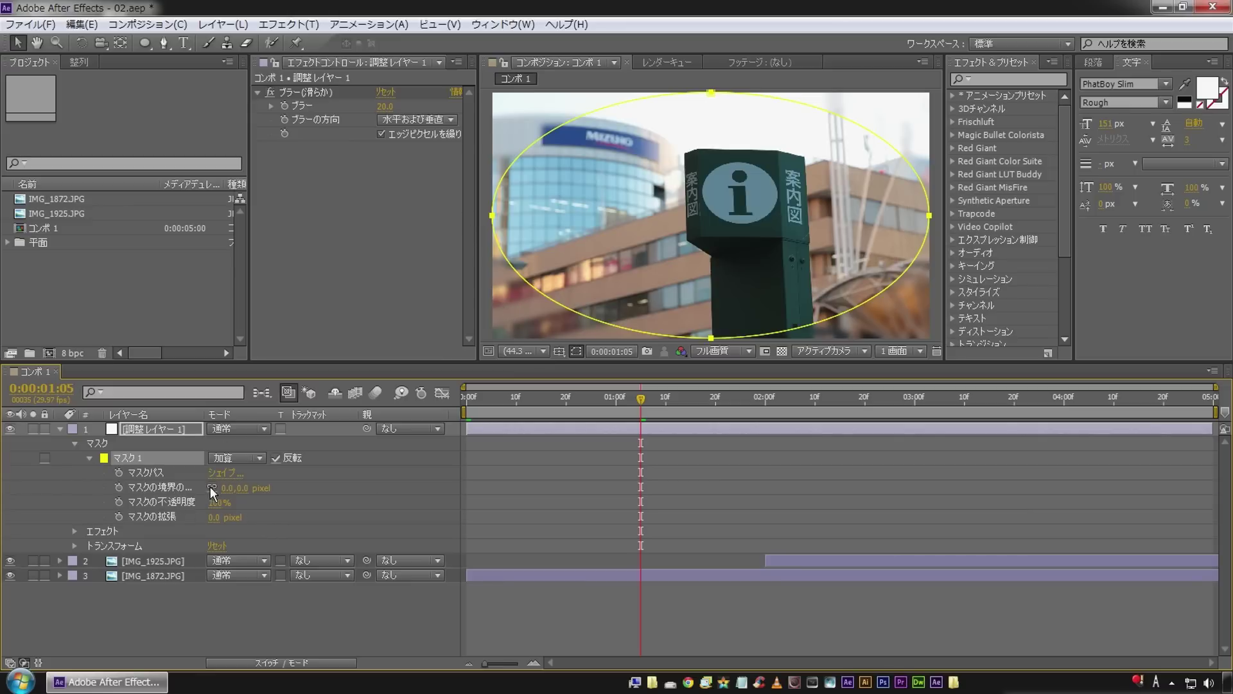
{"action": "left_click", "coordinate": [227, 488]}
{"action": "type", "text": "250"}
{"action": "key", "text": "Return"}
{"action": "left_click", "coordinate": [349, 608]}
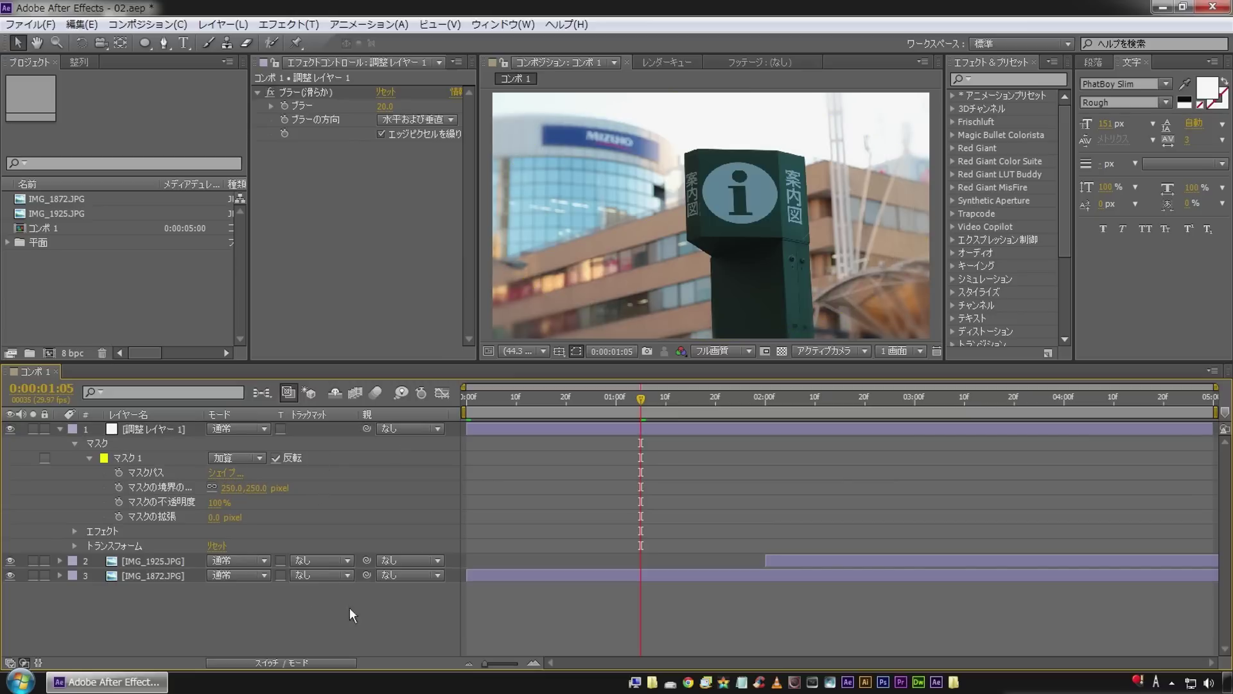
{"action": "mouse_move", "coordinate": [636, 396]}
{"action": "left_mouse_down"}
{"action": "mouse_move", "coordinate": [955, 406]}
{"action": "mouse_move", "coordinate": [625, 406]}
{"action": "left_mouse_up"}
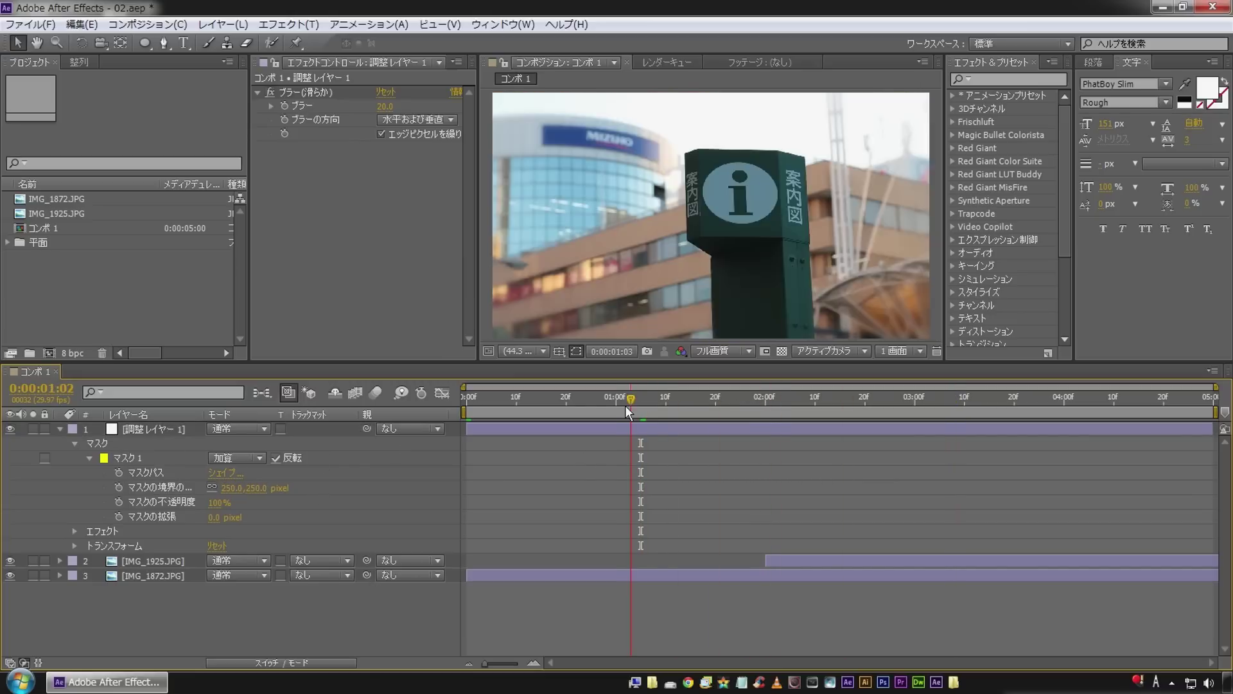
Apply a トーンカーブ to the blur layer and bow the RGB curve down to darken midtones.
{"action": "left_click", "coordinate": [11, 428]}
{"action": "left_click", "coordinate": [10, 428]}
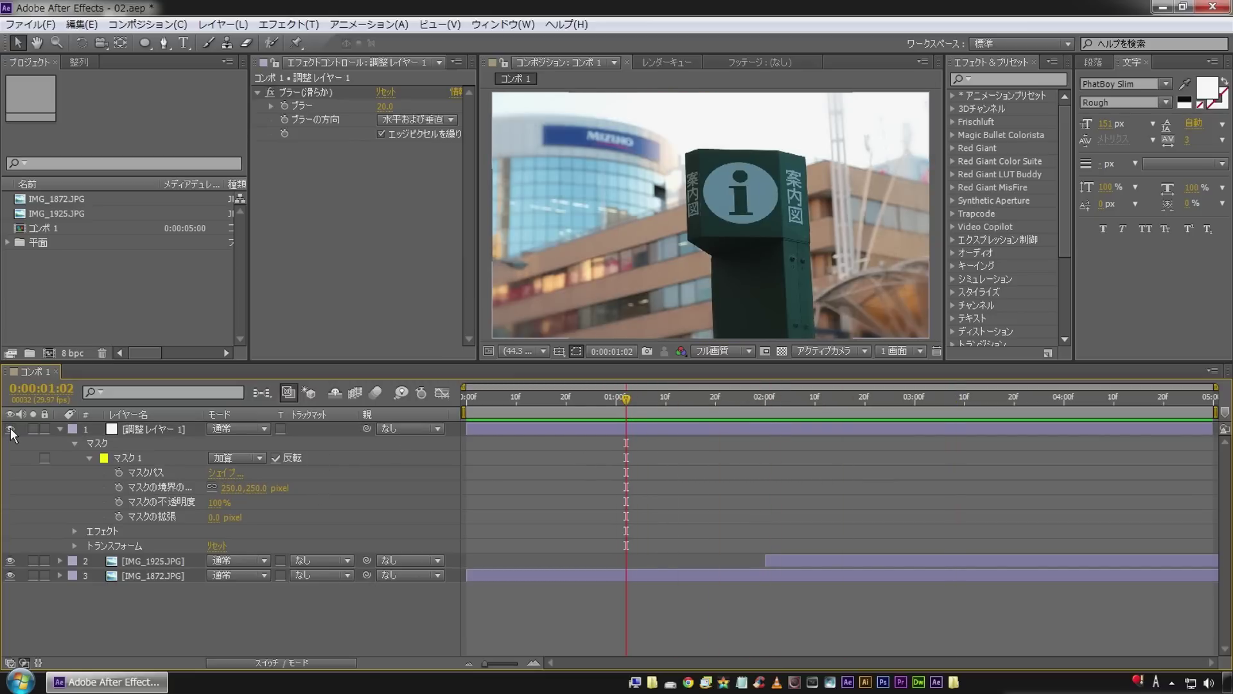
{"action": "left_click", "coordinate": [151, 430]}
{"action": "right_click", "coordinate": [299, 136]}
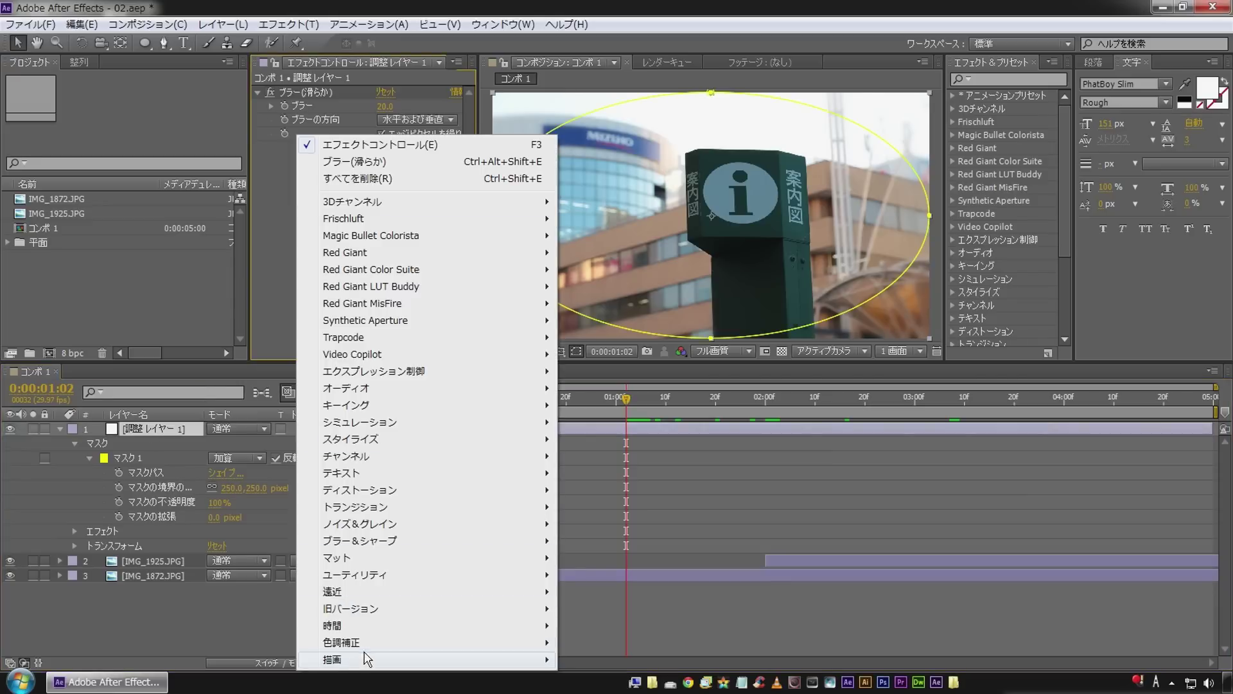
{"action": "mouse_move", "coordinate": [353, 642]}
{"action": "left_click", "coordinate": [620, 324]}
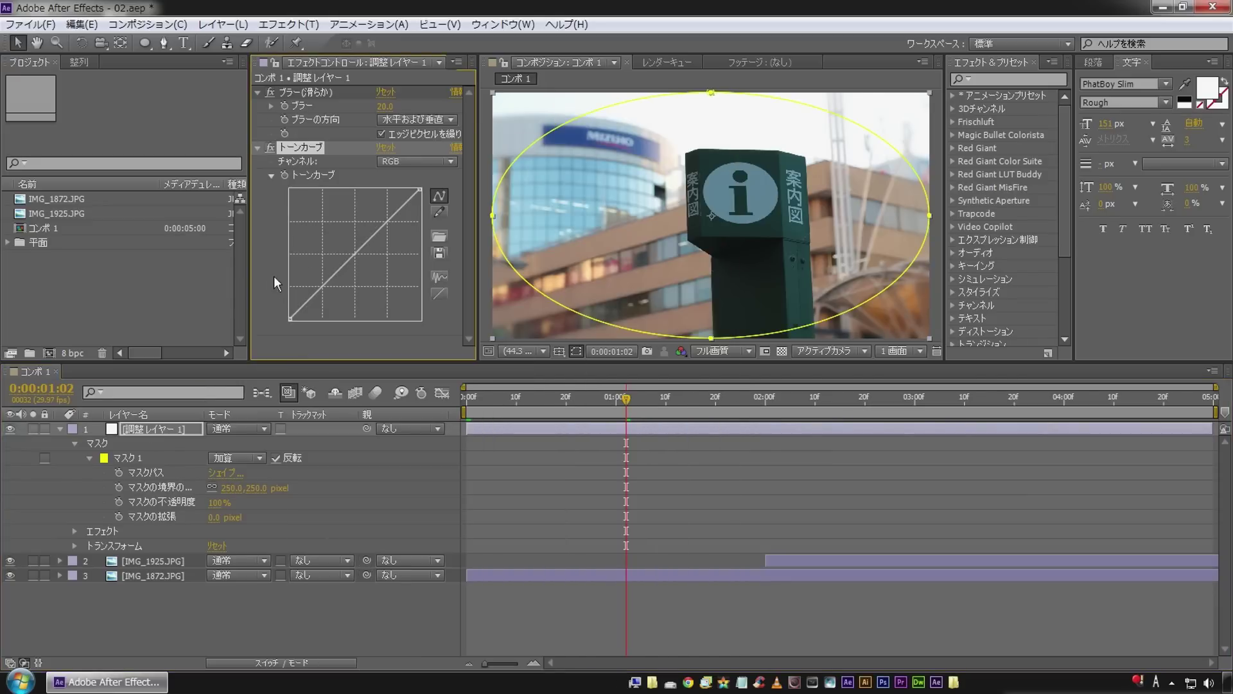
{"action": "left_click_drag", "start_coordinate": [340, 269], "coordinate": [352, 290]}
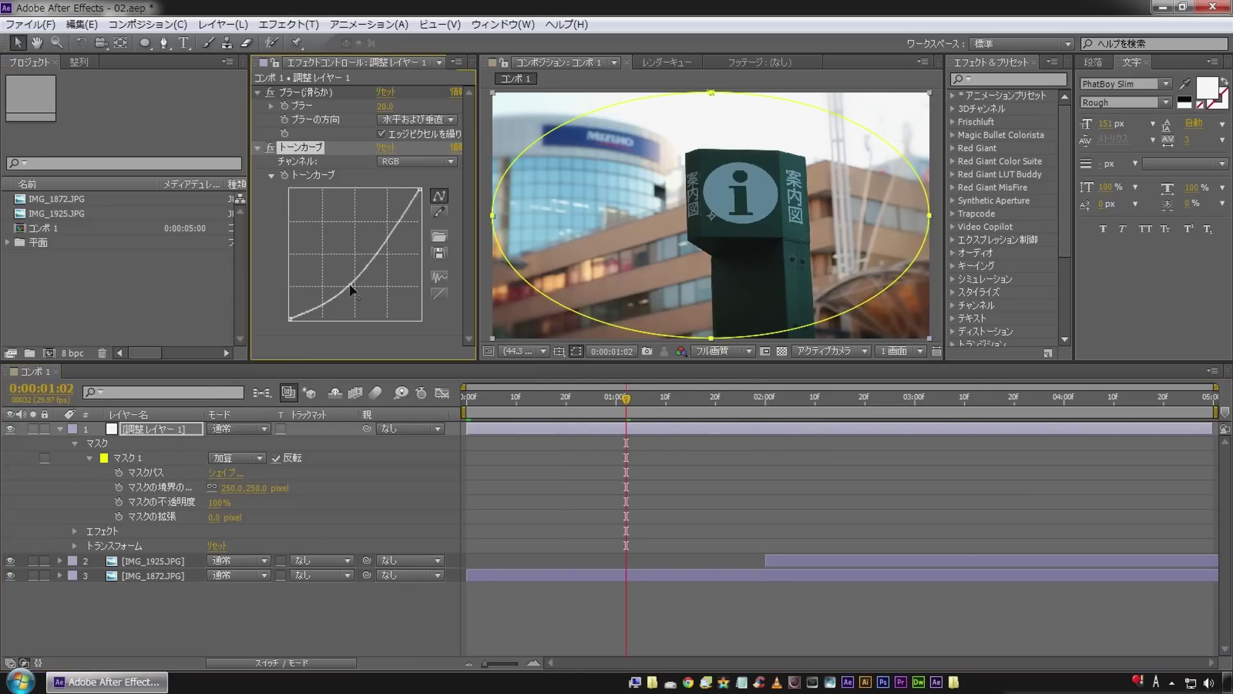
{"action": "left_click", "coordinate": [295, 630]}
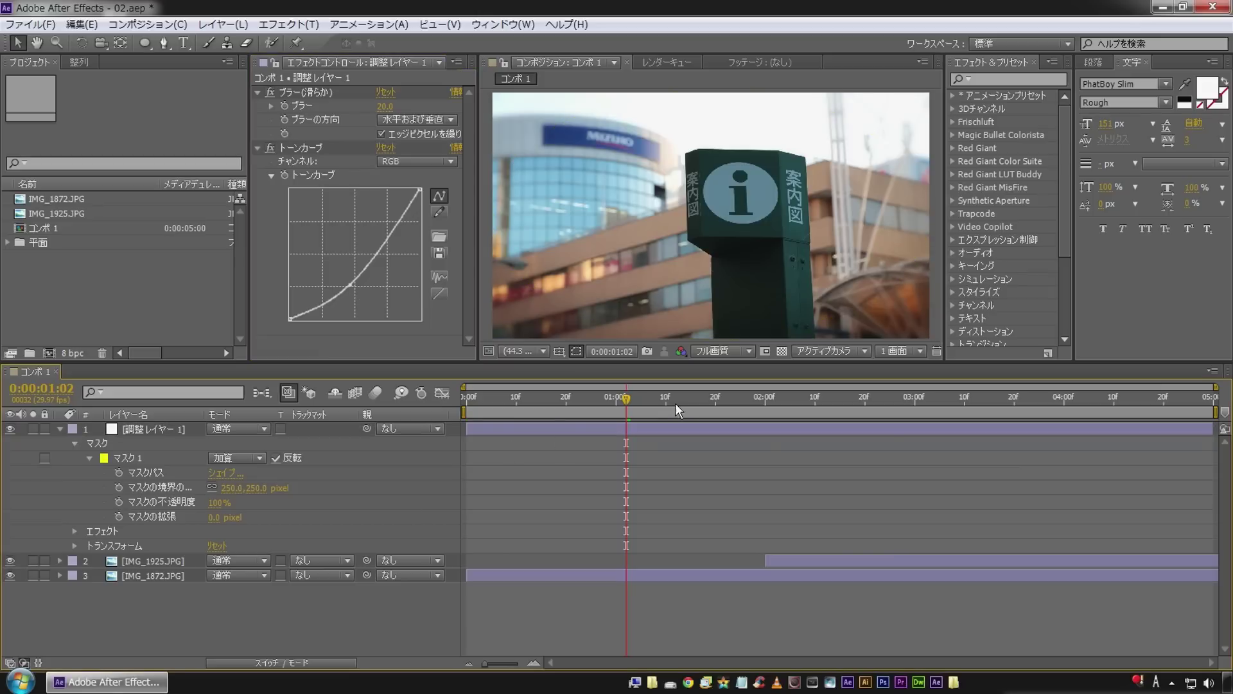
{"action": "mouse_move", "coordinate": [629, 399]}
{"action": "left_mouse_down"}
{"action": "mouse_move", "coordinate": [942, 400]}
{"action": "mouse_move", "coordinate": [699, 425]}
{"action": "left_mouse_up"}
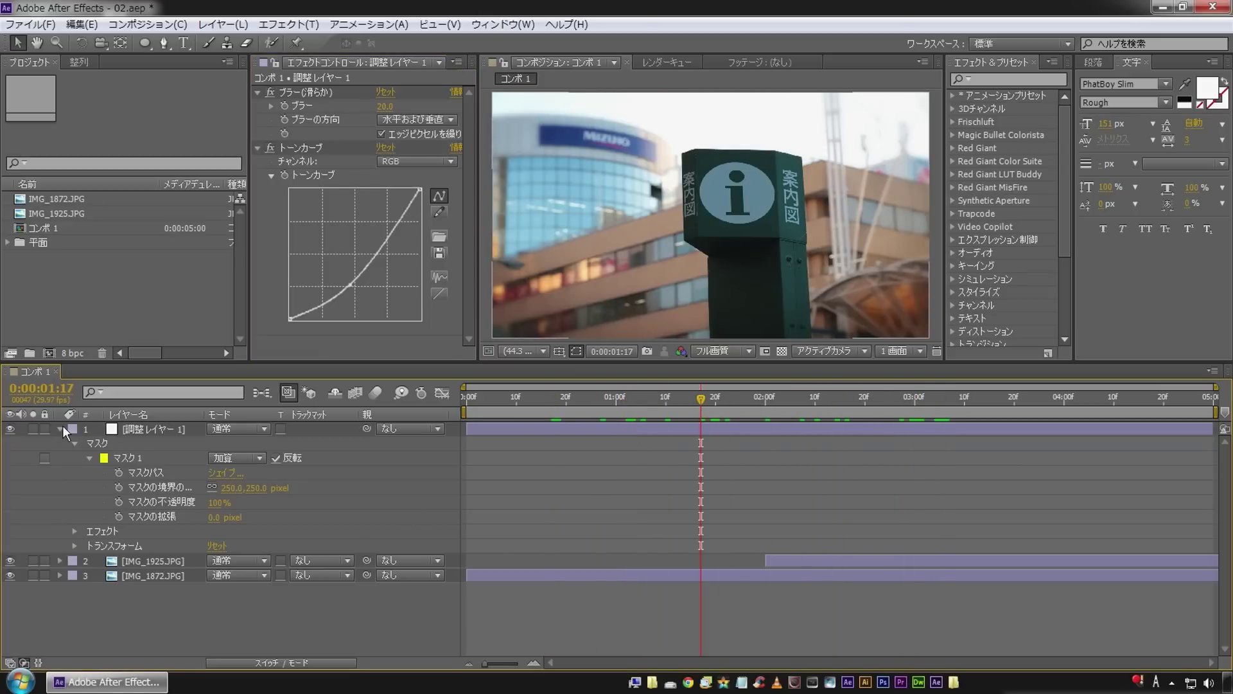
{"action": "left_click", "coordinate": [59, 428]}
Add a second adjustment layer and apply カラーバランス Color Balance to it.
{"action": "right_click", "coordinate": [191, 520]}
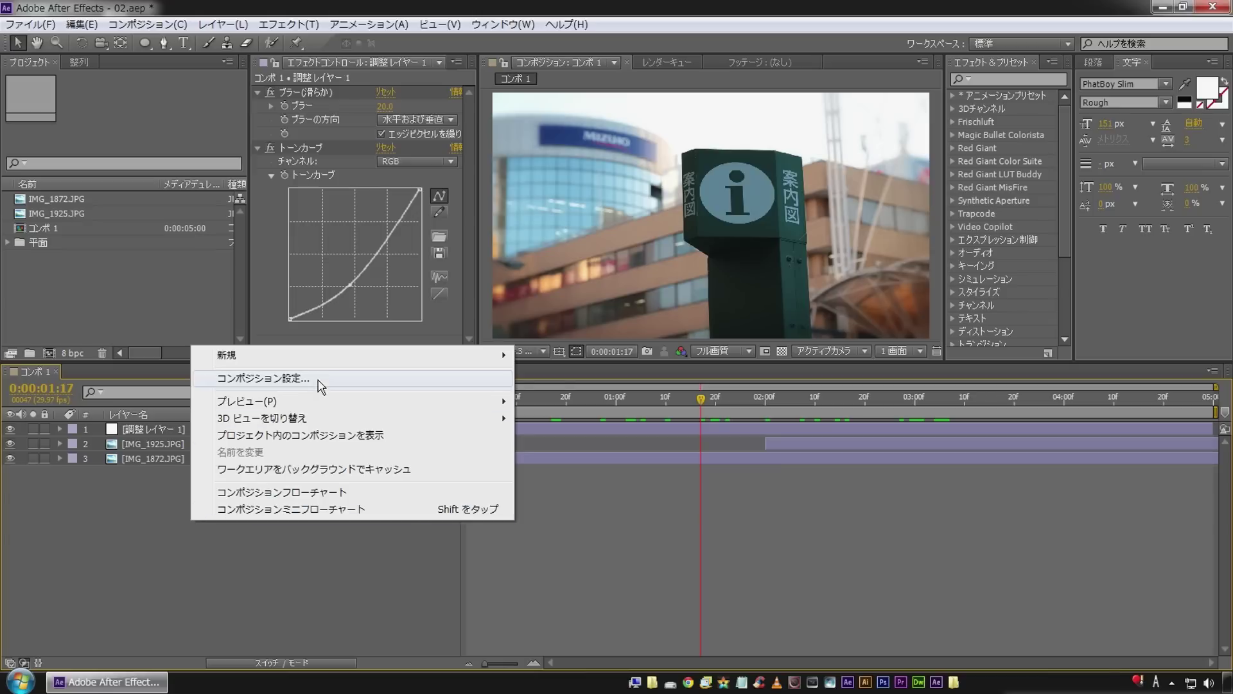
{"action": "mouse_move", "coordinate": [321, 355]}
{"action": "left_click", "coordinate": [558, 480]}
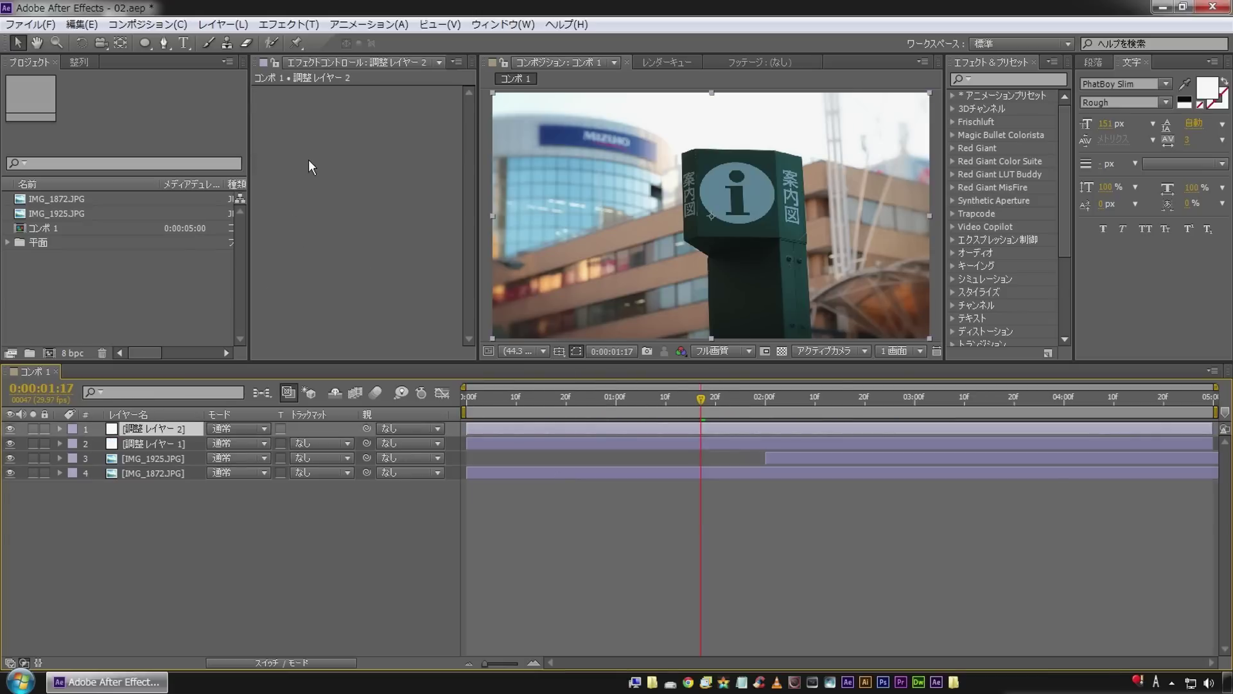
{"action": "right_click", "coordinate": [329, 151]}
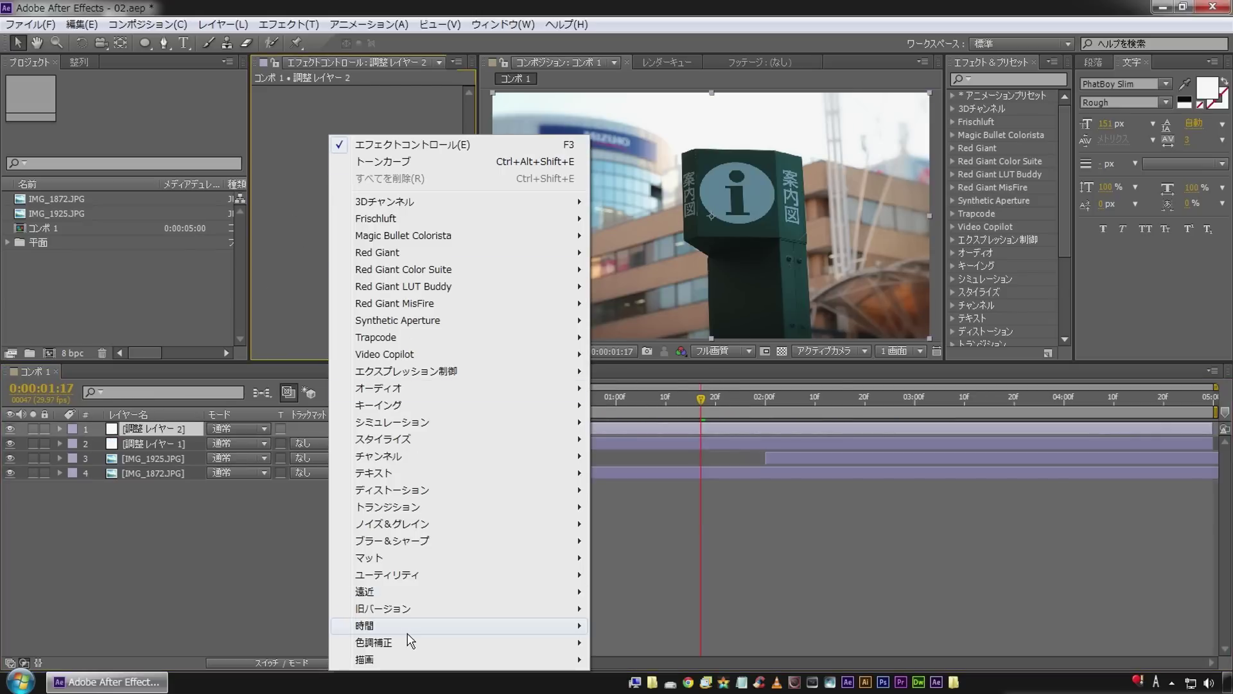
{"action": "mouse_move", "coordinate": [397, 647]}
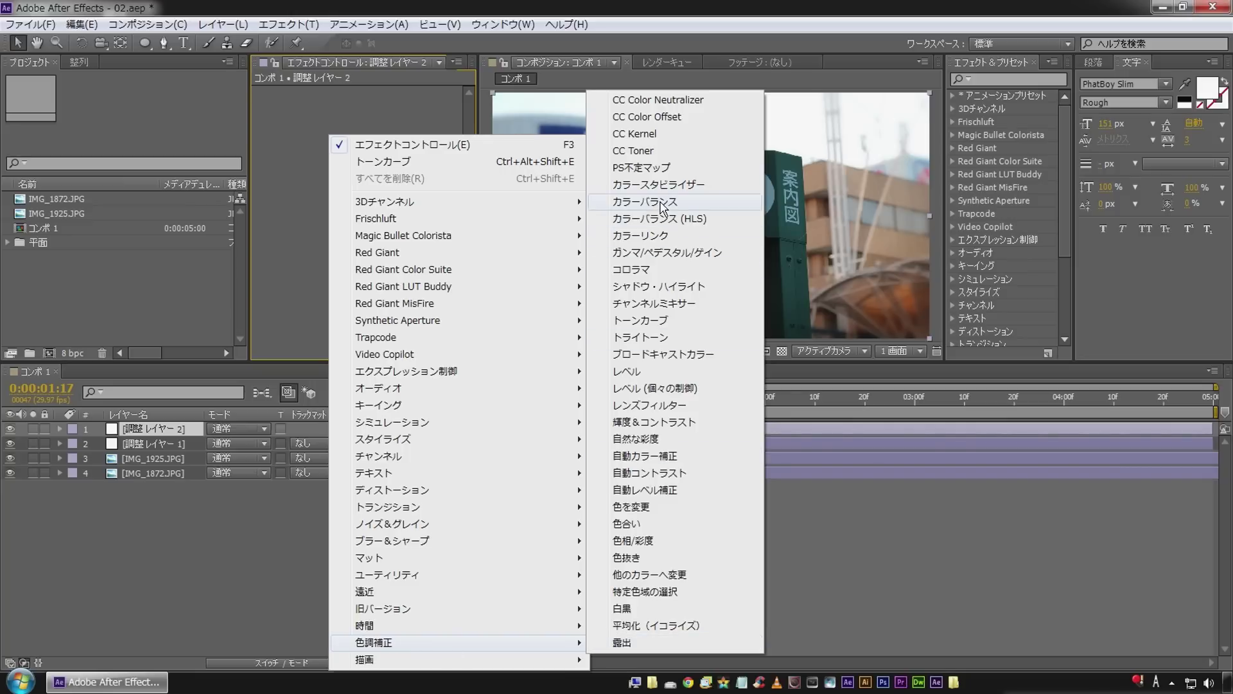
{"action": "left_click", "coordinate": [661, 201]}
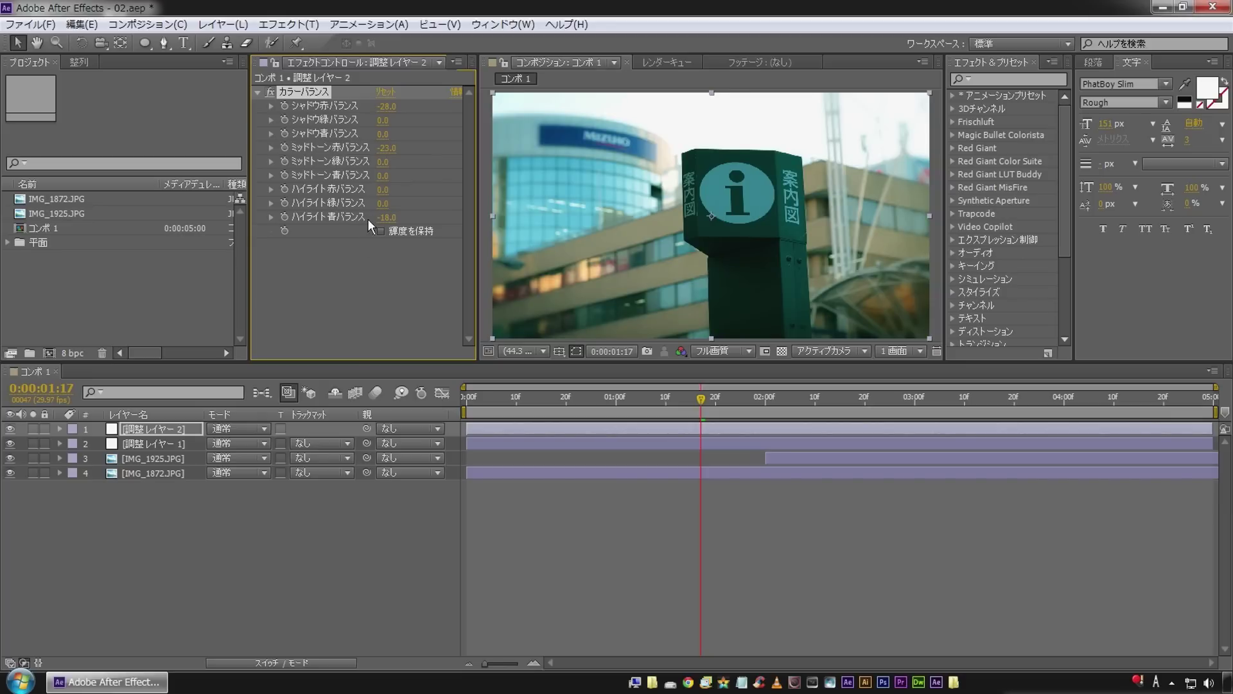
Set Shadow Red -28, Midtone Red -23 and Highlight Blue -18, toggling the effect to compare.
{"action": "left_click", "coordinate": [13, 480]}
{"action": "left_click", "coordinate": [272, 90]}
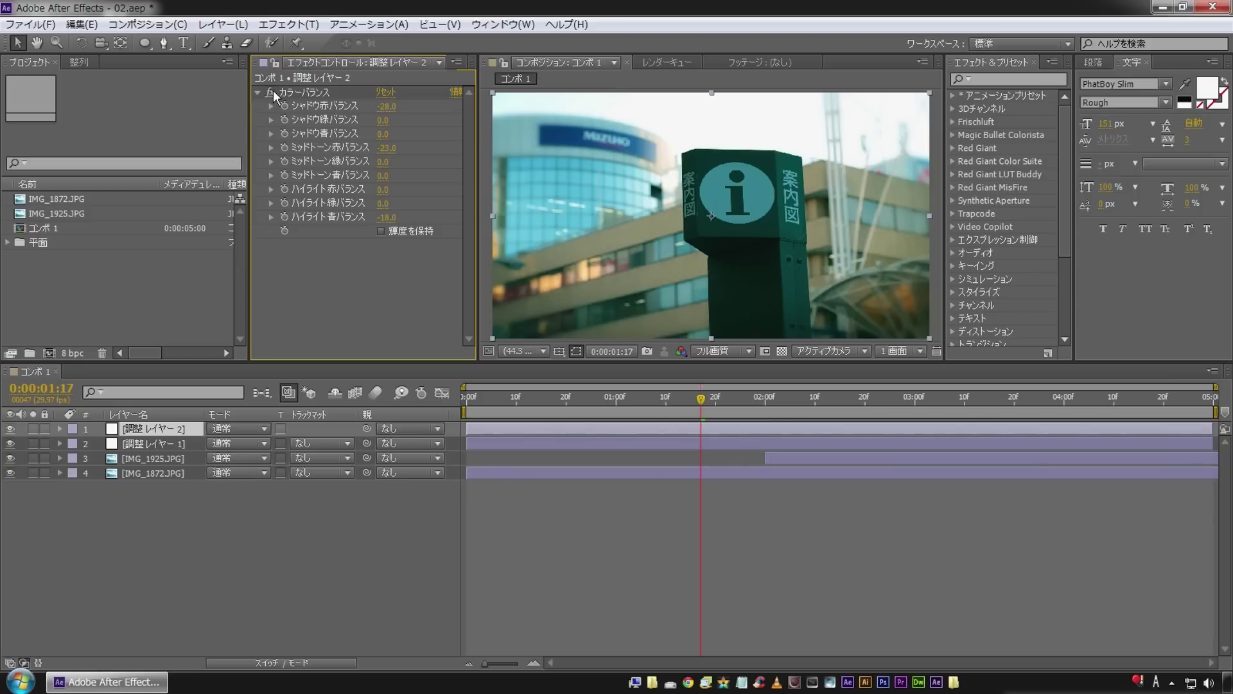
{"action": "left_click", "coordinate": [273, 90]}
{"action": "left_click", "coordinate": [271, 92]}
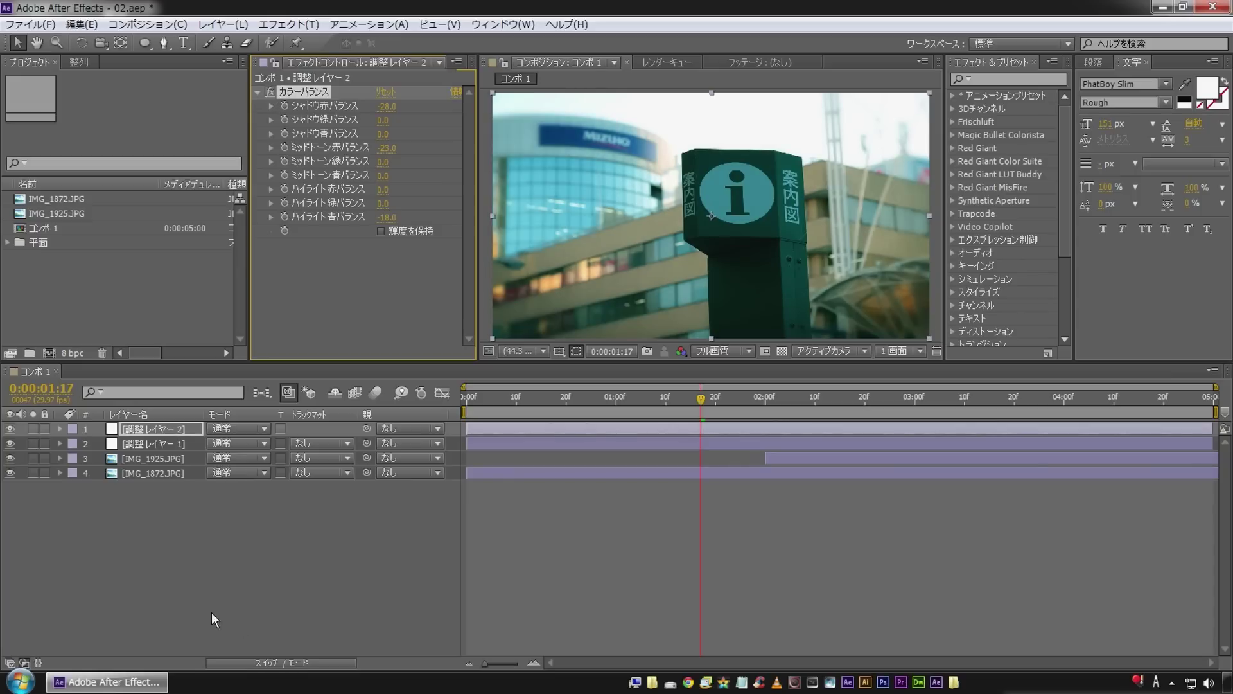
{"action": "right_click", "coordinate": [150, 527]}
Add a third adjustment layer and set its blending mode to スクリーン (Screen).
{"action": "mouse_move", "coordinate": [324, 366]}
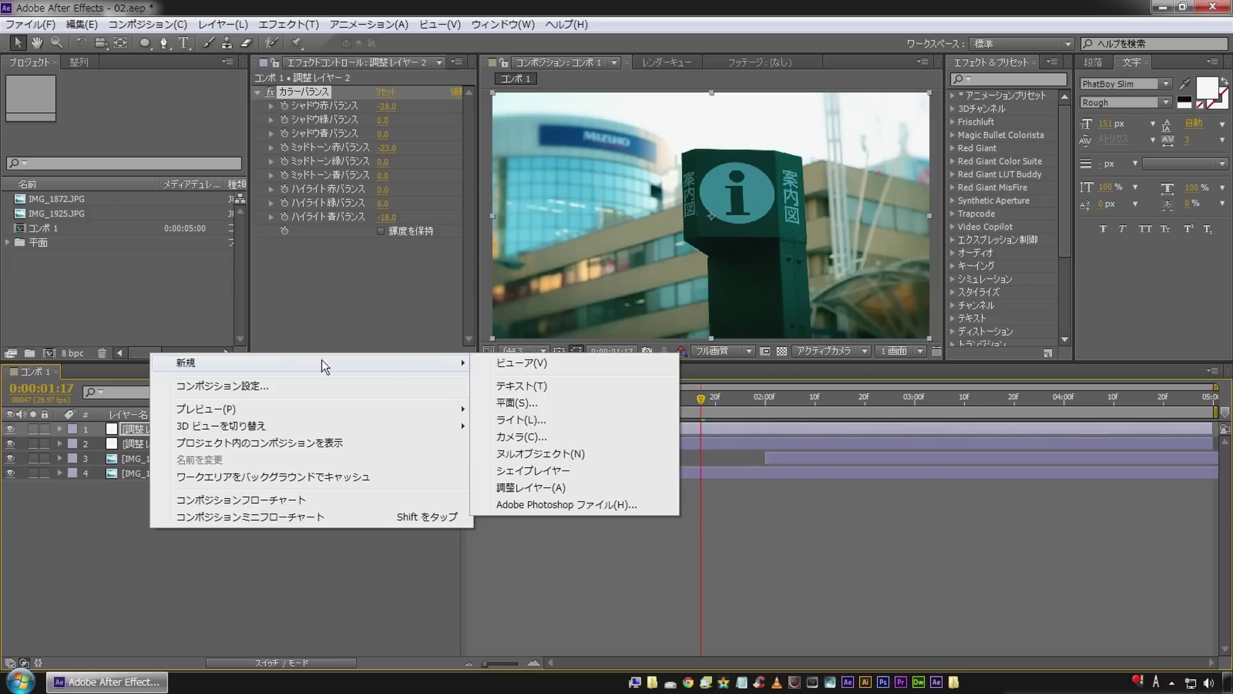
{"action": "left_click", "coordinate": [532, 487]}
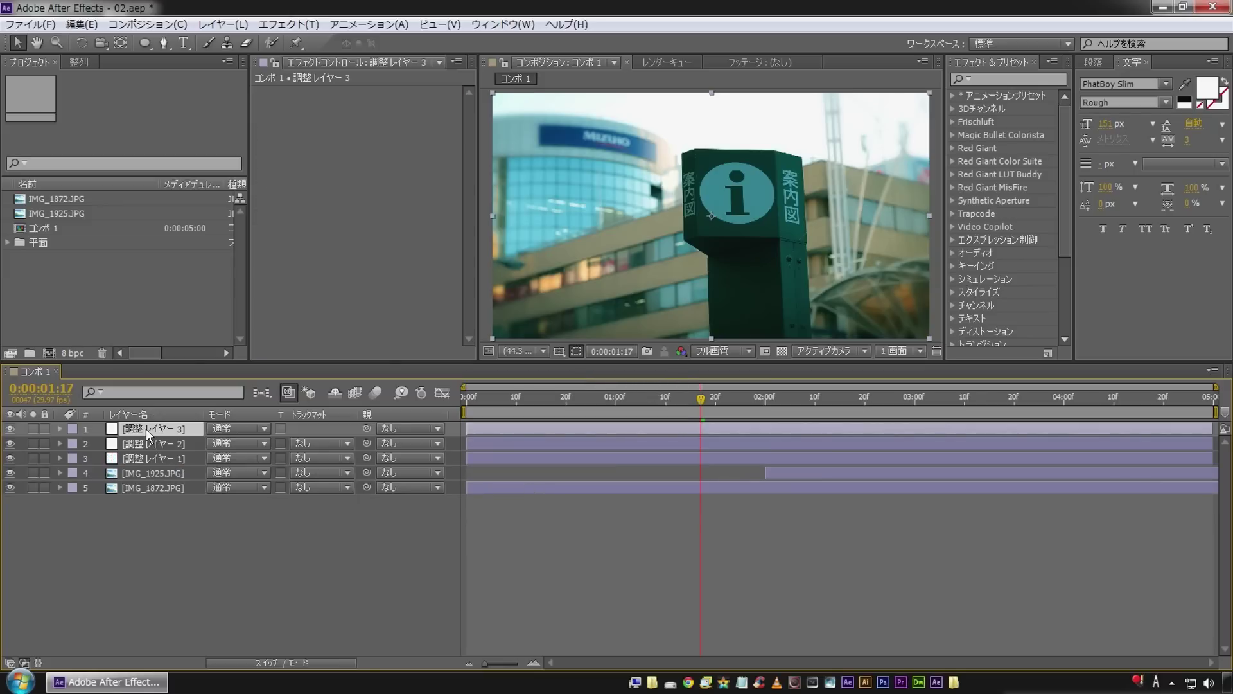
{"action": "left_click", "coordinate": [227, 428]}
{"action": "left_click", "coordinate": [312, 254]}
Apply a トーンカーブ to the Screen layer and drag its points into a contrast-adding S-curve.
{"action": "right_click", "coordinate": [325, 134]}
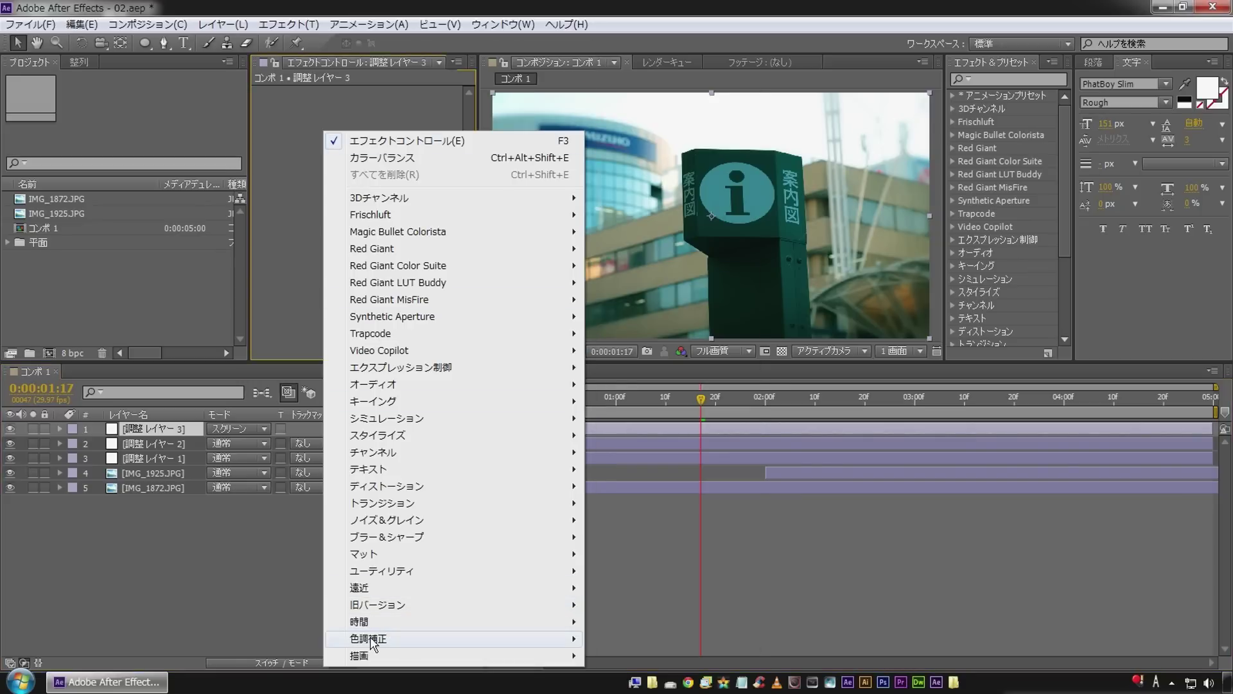
{"action": "mouse_move", "coordinate": [402, 639]}
{"action": "left_click", "coordinate": [635, 317]}
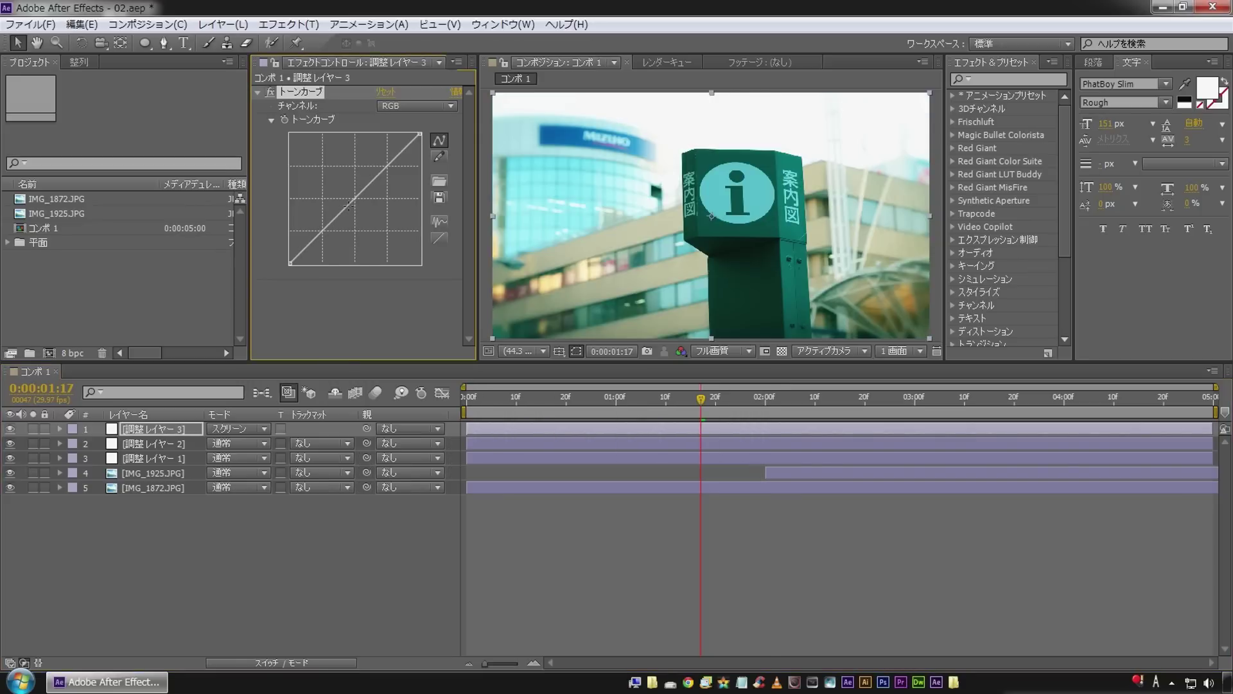
{"action": "left_click_drag", "start_coordinate": [325, 228], "coordinate": [330, 231]}
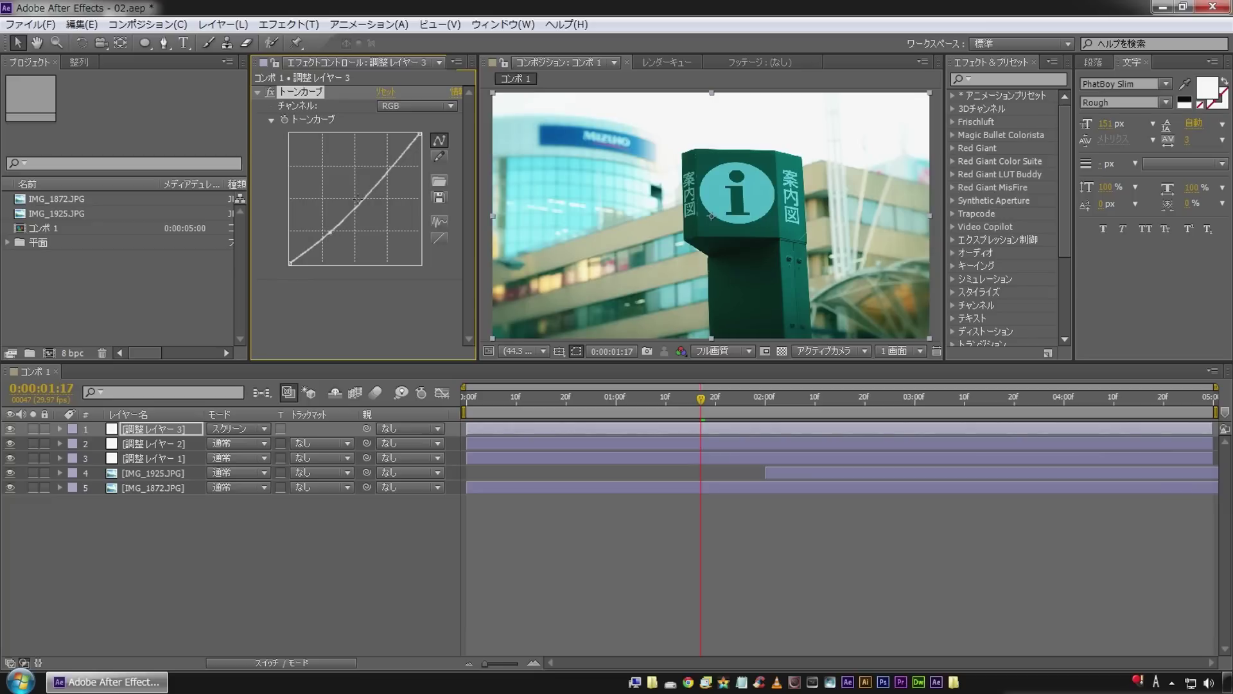
{"action": "left_click_drag", "start_coordinate": [387, 170], "coordinate": [385, 167]}
{"action": "left_click", "coordinate": [129, 428]}
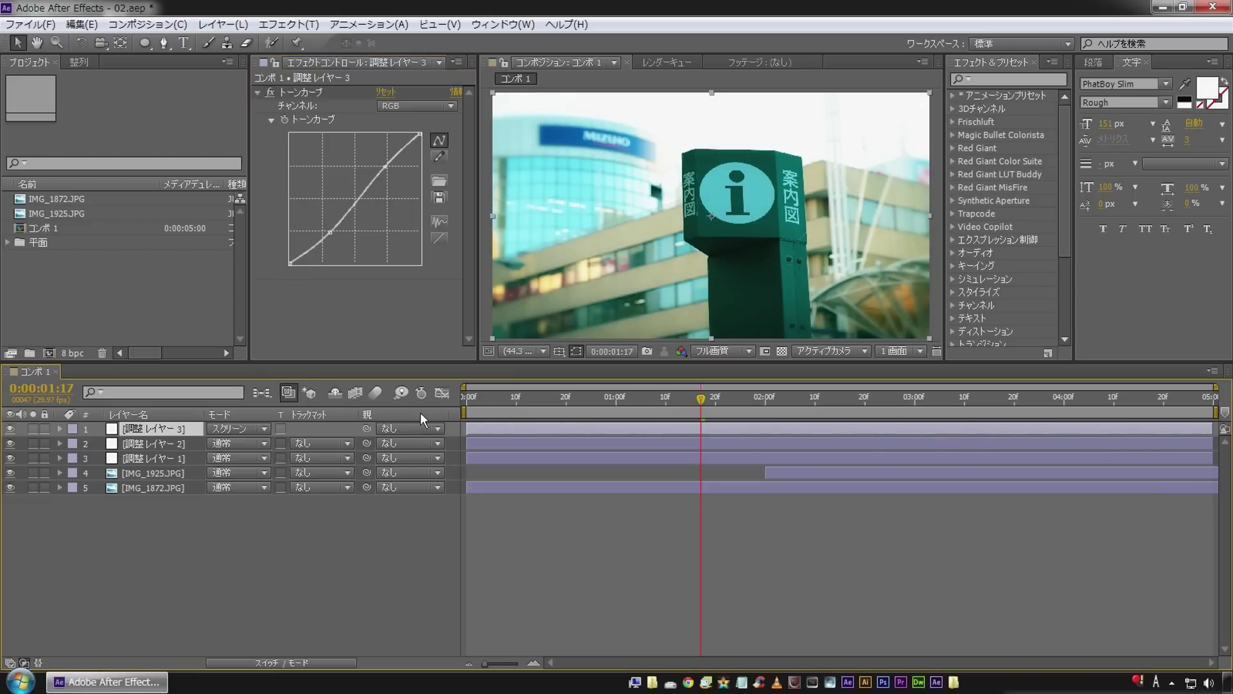
Keyframe the Screen layer's opacity at 0% at frame 0 and 34% at one second.
{"action": "key", "text": "Home"}
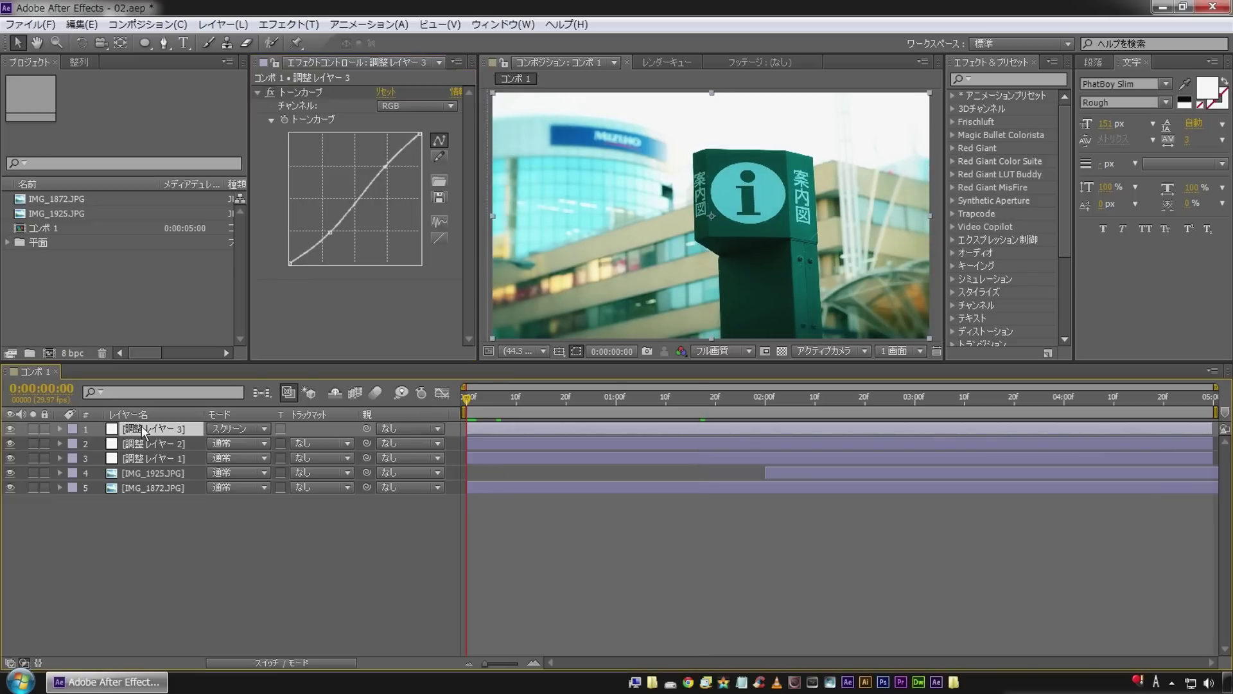
{"action": "key", "text": "t"}
{"action": "left_click", "coordinate": [103, 442]}
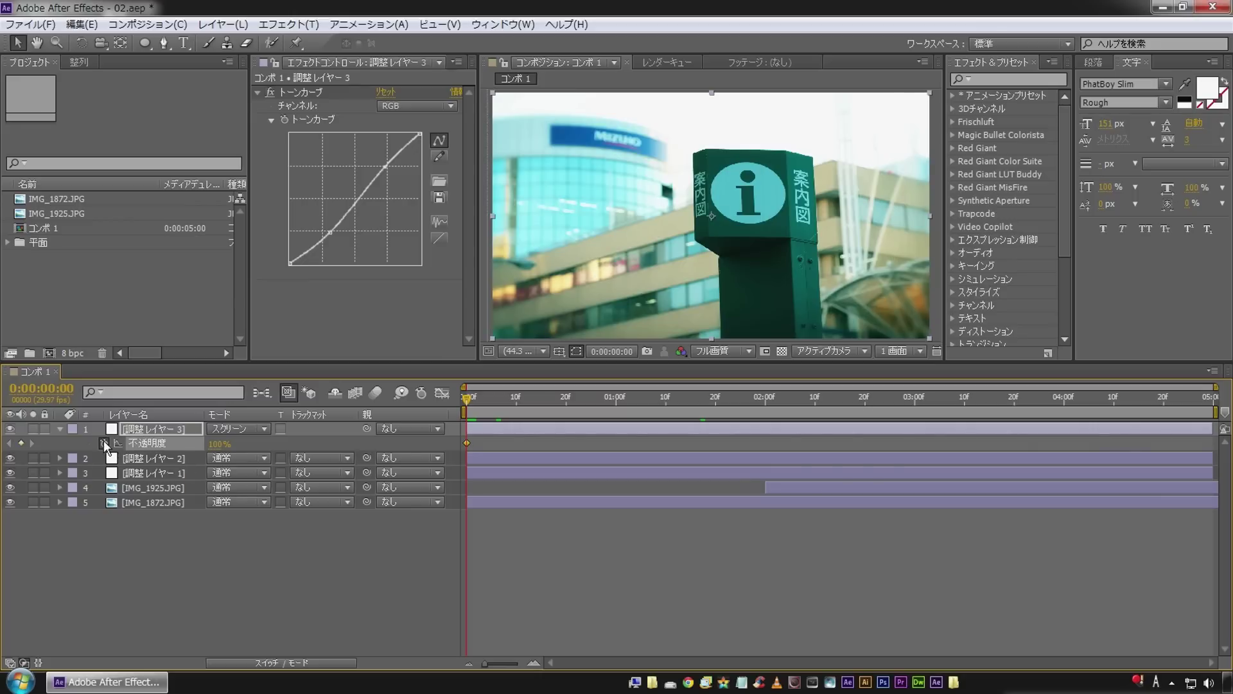
{"action": "left_click_drag", "start_coordinate": [217, 443], "coordinate": [85, 446]}
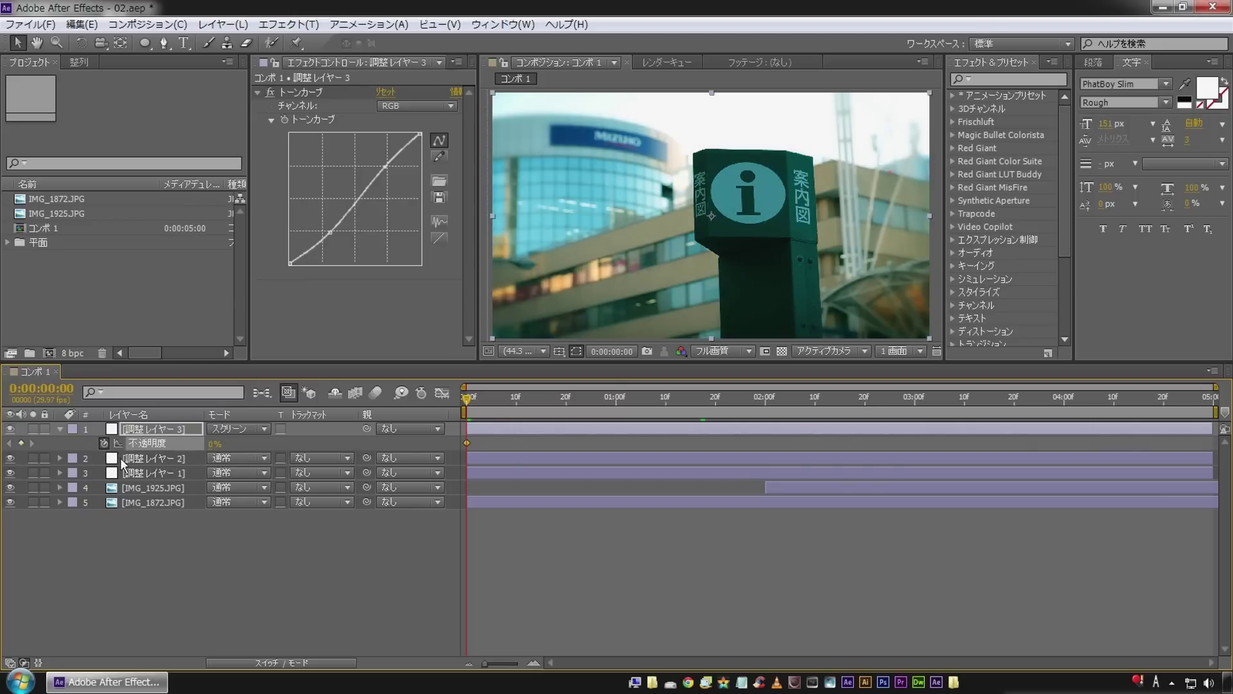
{"action": "left_click", "coordinate": [615, 403]}
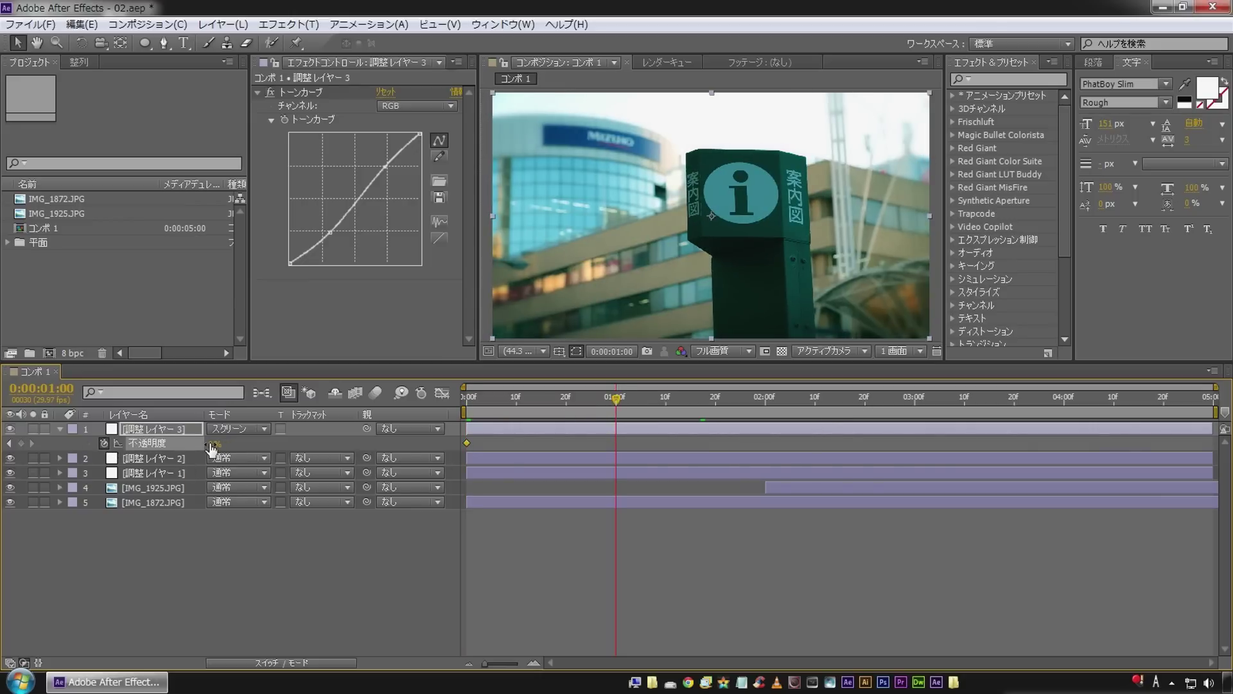
{"action": "left_click_drag", "start_coordinate": [210, 443], "coordinate": [235, 441]}
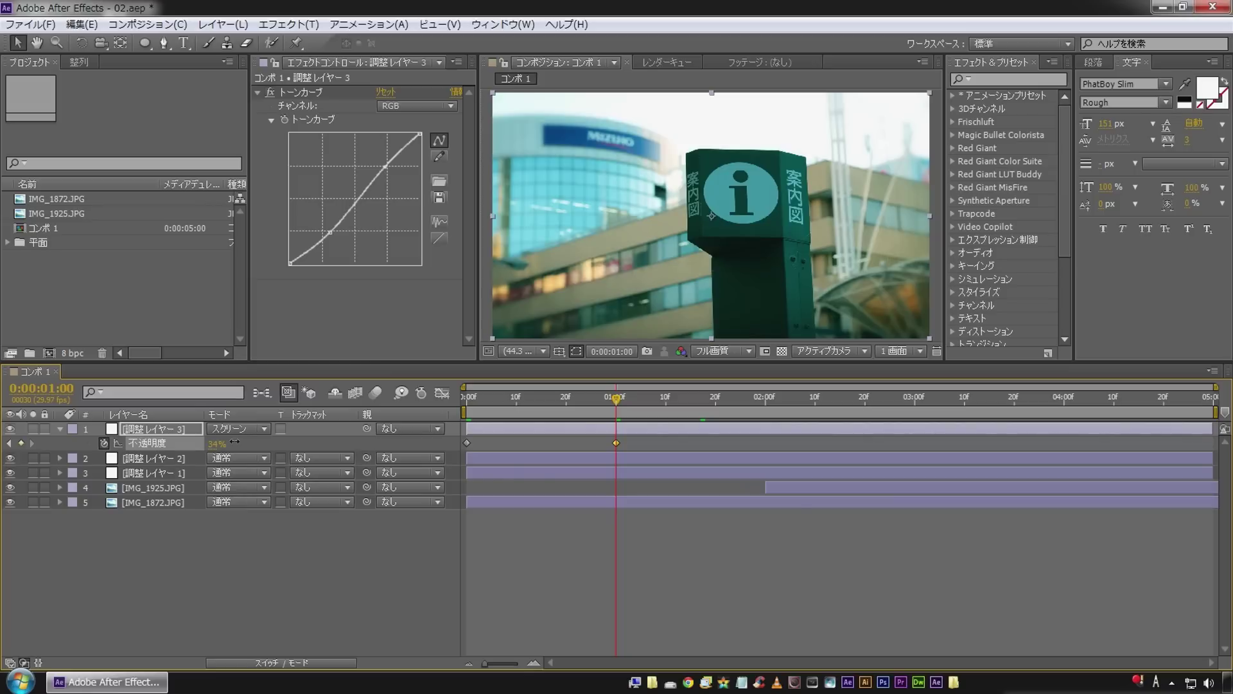
Add opacity keys of 0% at 2 s, 28% at 3 s and 0% at 4 s, then scrub back to check.
{"action": "left_click", "coordinate": [765, 401]}
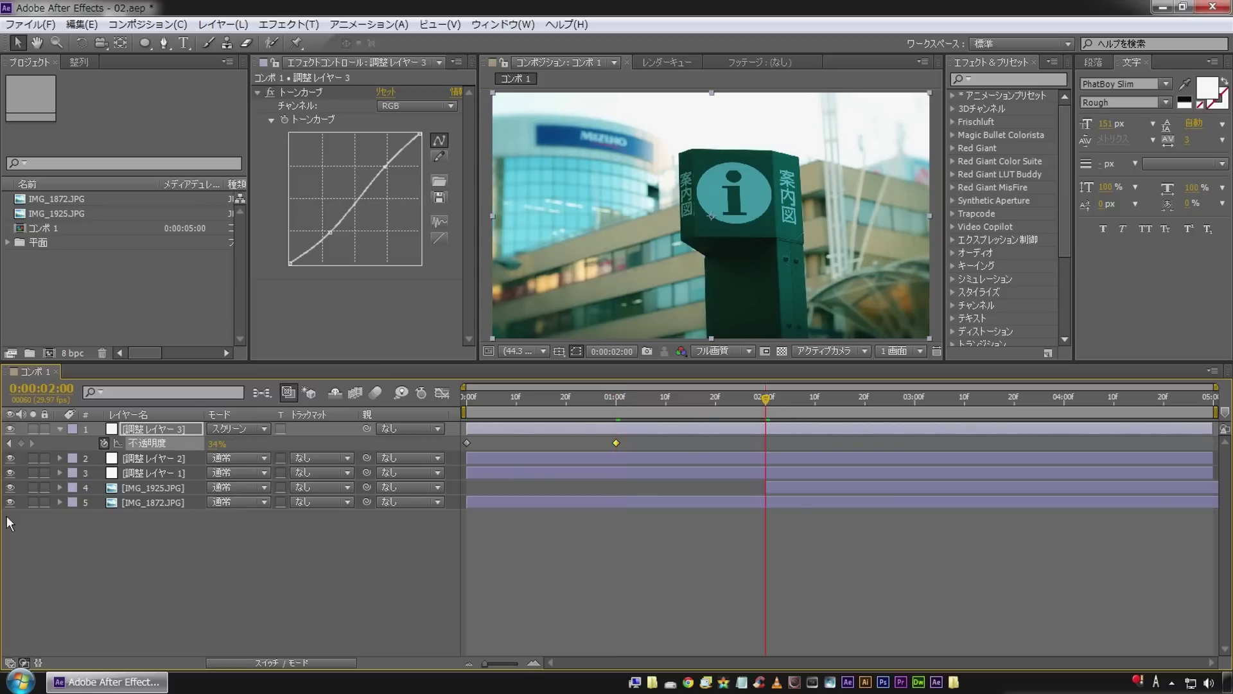
{"action": "left_click_drag", "start_coordinate": [202, 450], "coordinate": [195, 453]}
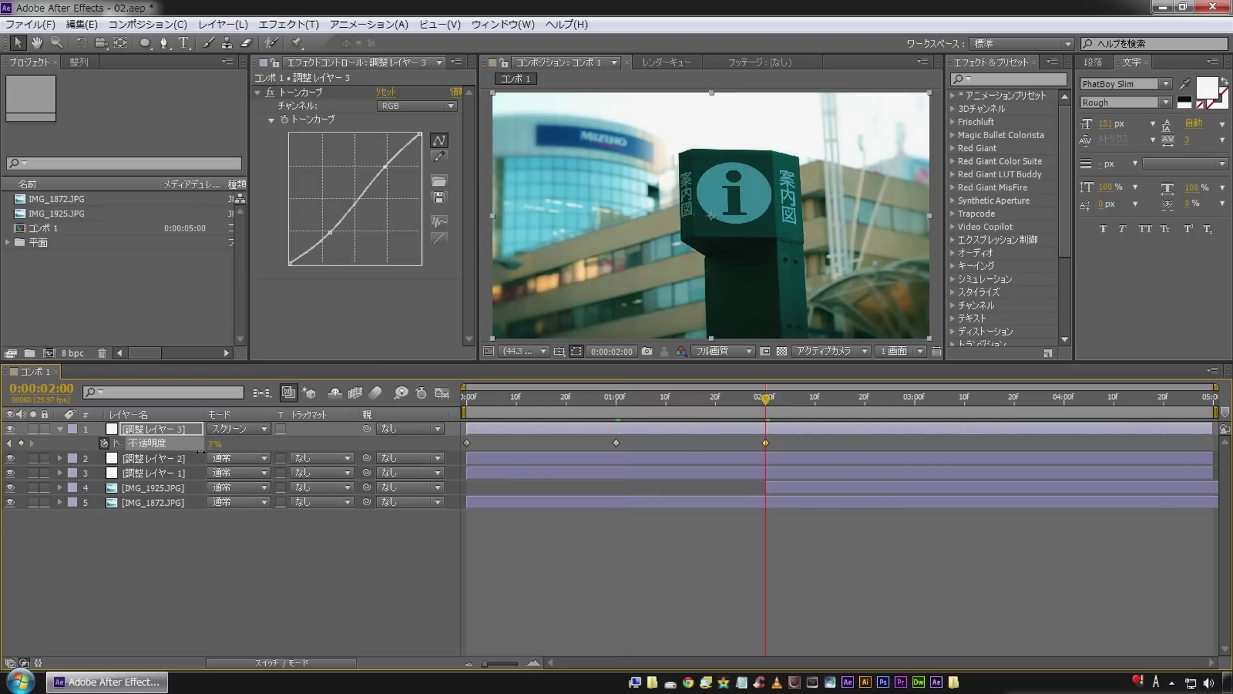
{"action": "left_click", "coordinate": [916, 401]}
{"action": "left_click_drag", "start_coordinate": [212, 443], "coordinate": [227, 443]}
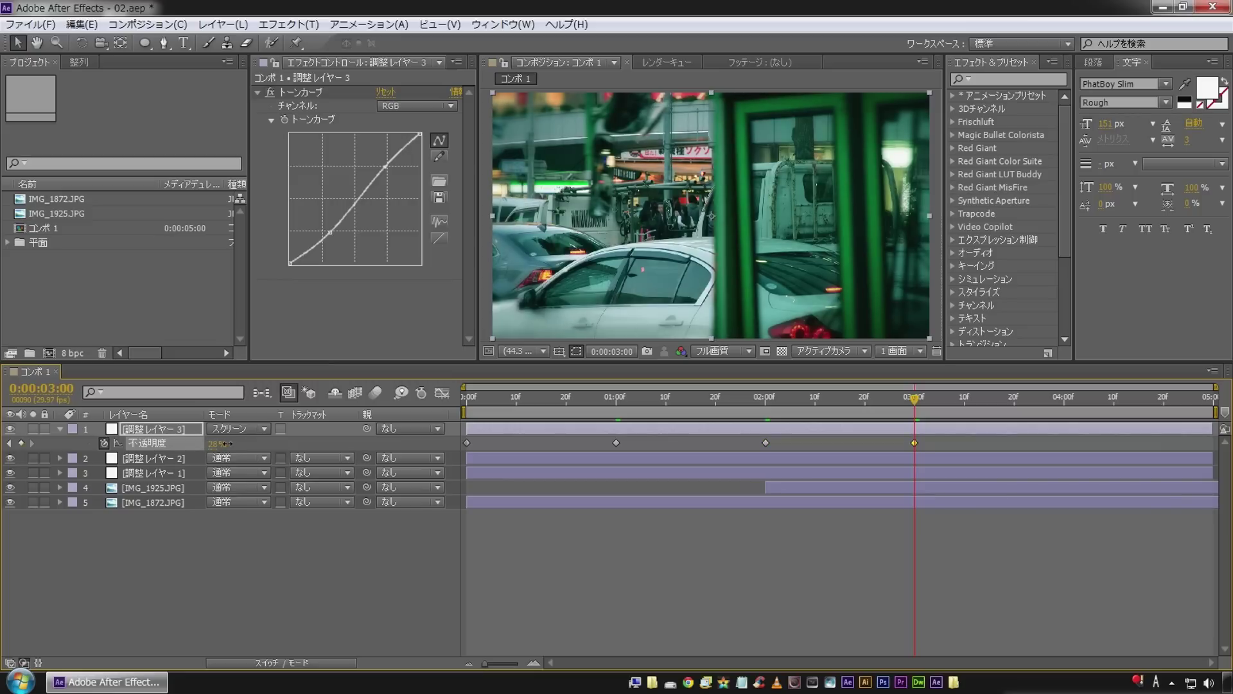
{"action": "left_click", "coordinate": [1064, 399]}
{"action": "left_click_drag", "start_coordinate": [215, 443], "coordinate": [148, 443]}
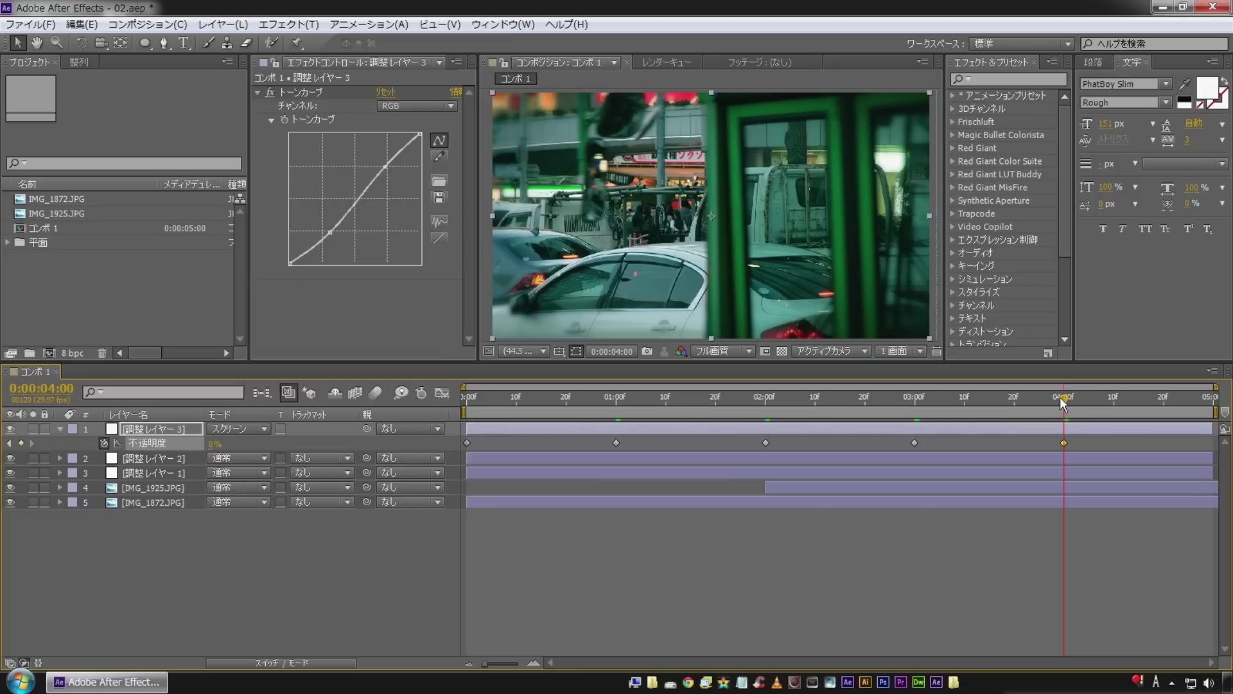
{"action": "left_click_drag", "start_coordinate": [1060, 397], "coordinate": [415, 398]}
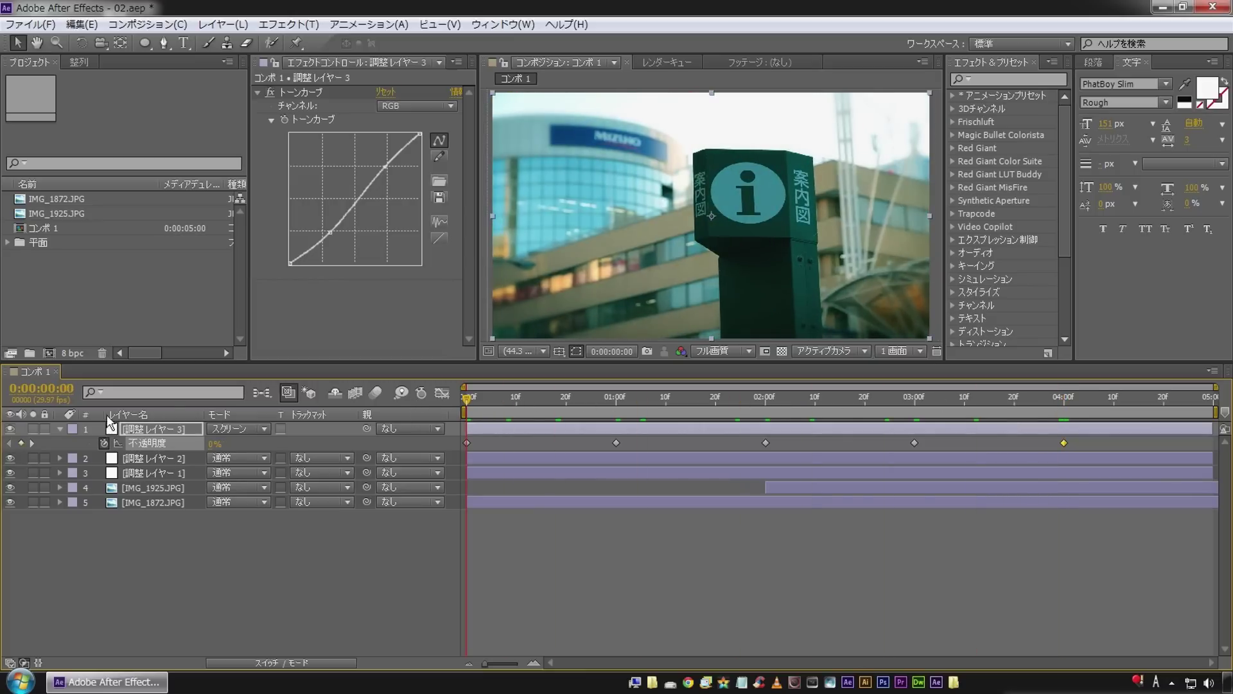
{"action": "left_click", "coordinate": [148, 442]}
Add a loopOut(type = "cycle") expression to the opacity and preview the repeating flicker.
{"action": "left_click", "coordinate": [369, 26]}
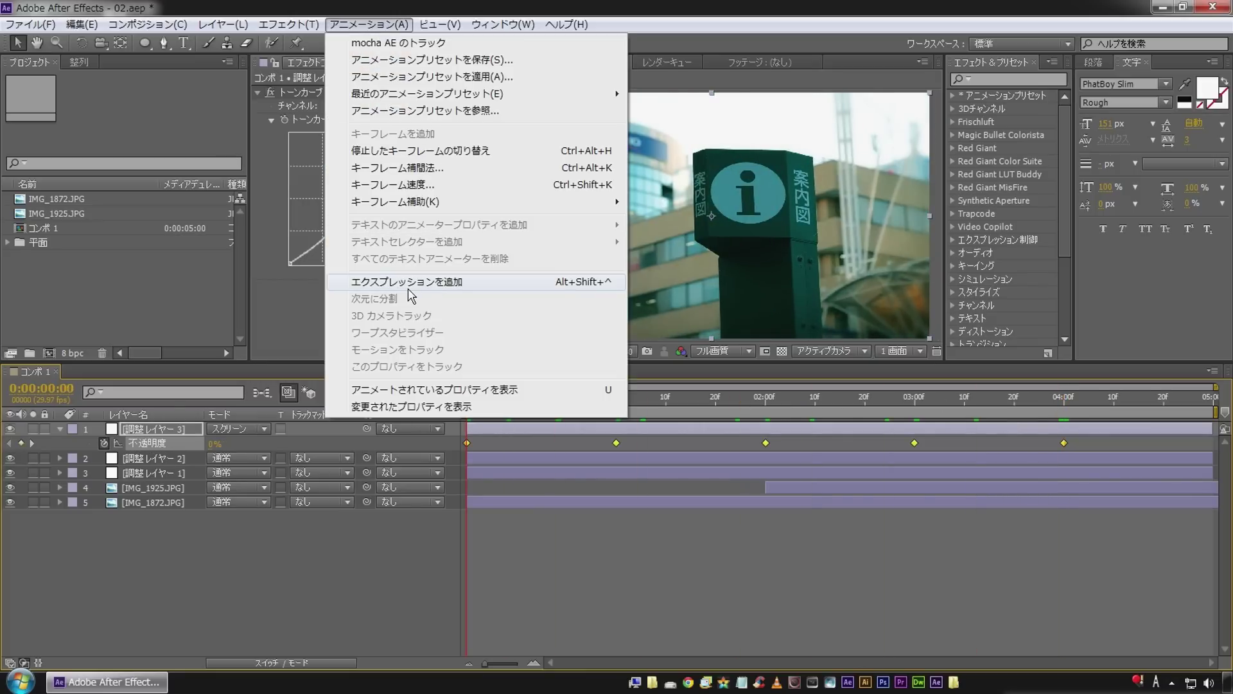
{"action": "left_click", "coordinate": [426, 290]}
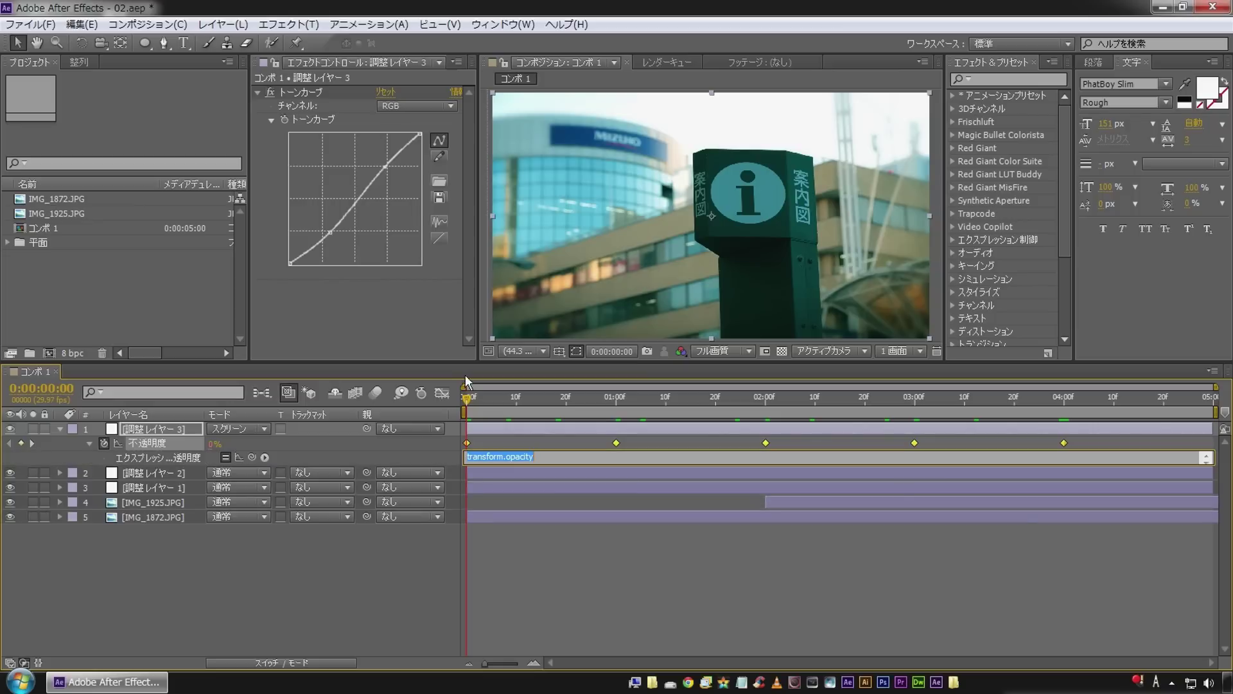
{"action": "left_click", "coordinate": [264, 456]}
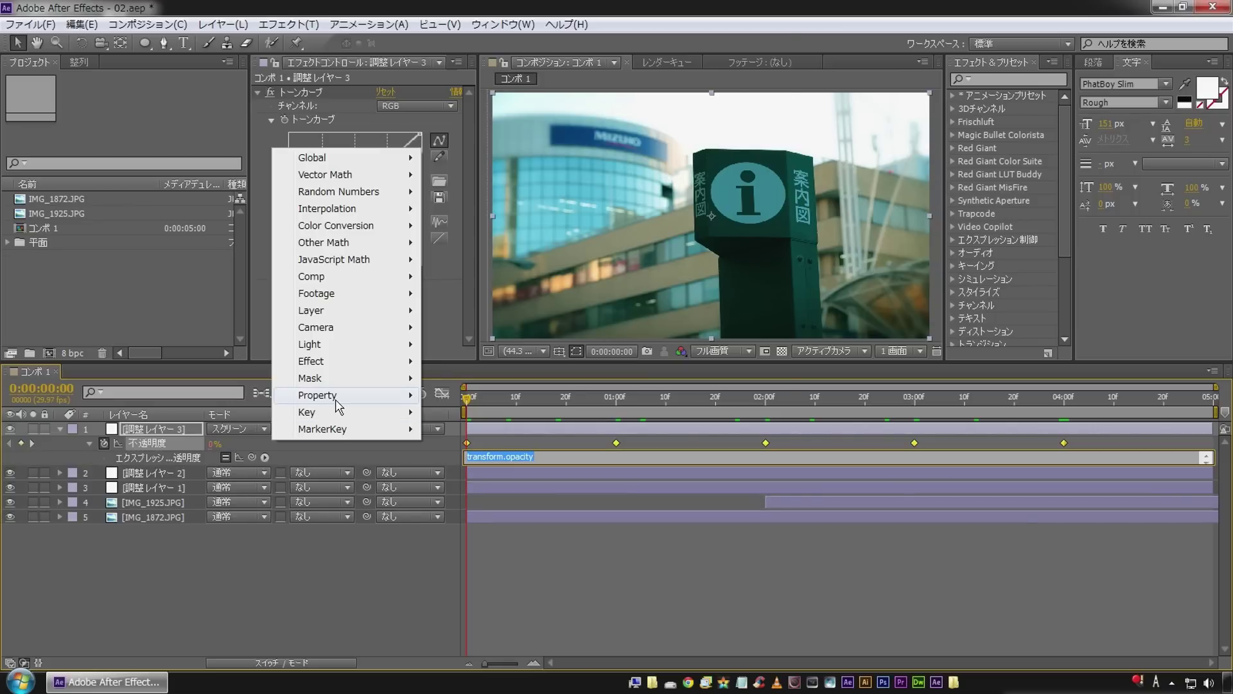
{"action": "mouse_move", "coordinate": [358, 404]}
{"action": "left_click", "coordinate": [591, 208]}
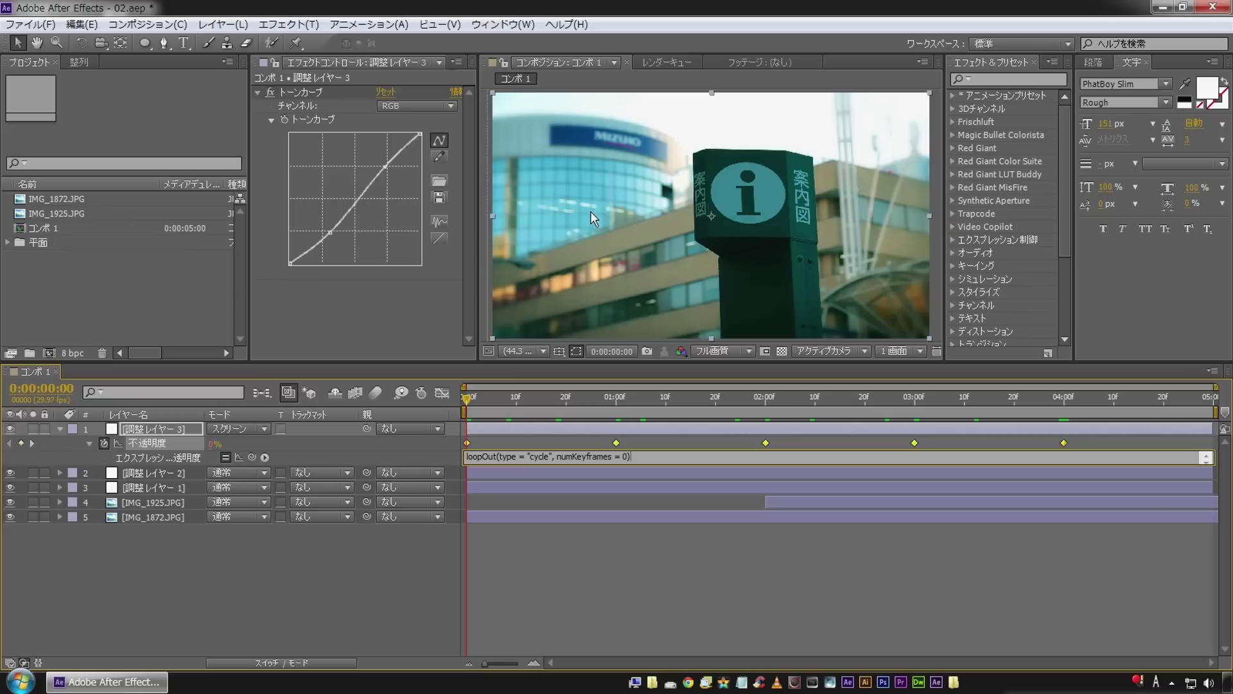
{"action": "left_click", "coordinate": [380, 614]}
{"action": "key", "text": "space"}
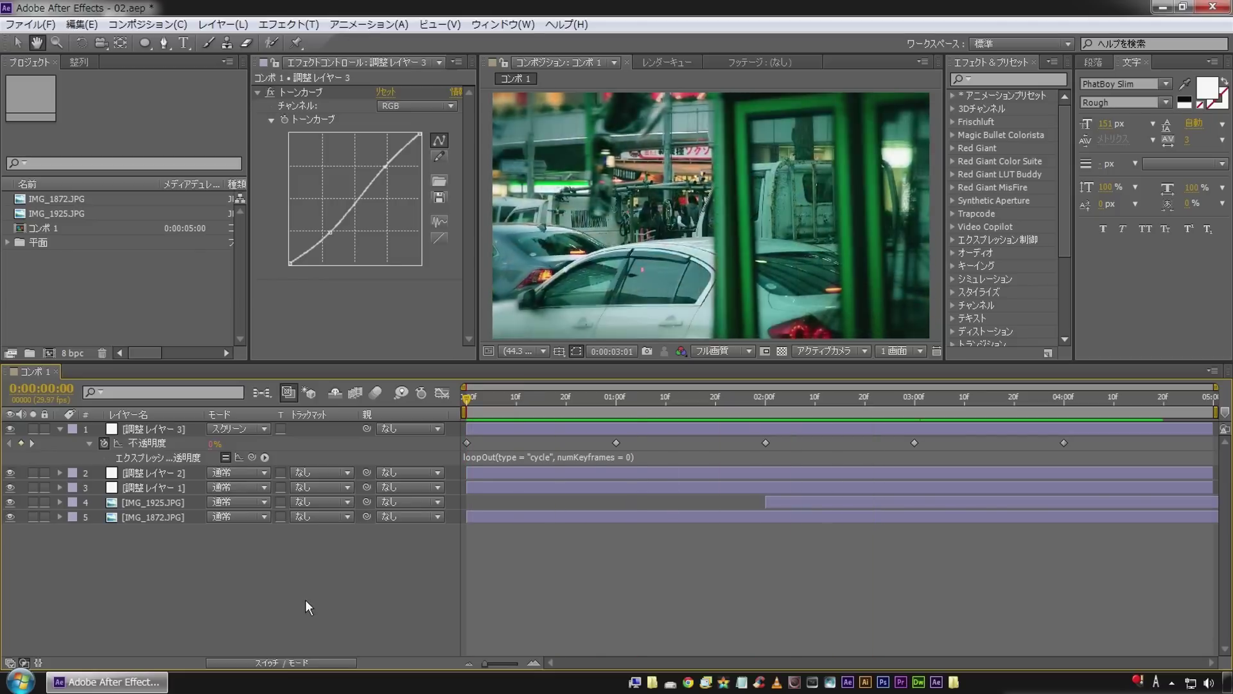
Compress the opacity keyframes from 4:00 toward 2:00 to halve their spacing, then replay from the start.
{"action": "left_click", "coordinate": [306, 599]}
{"action": "left_click", "coordinate": [153, 428]}
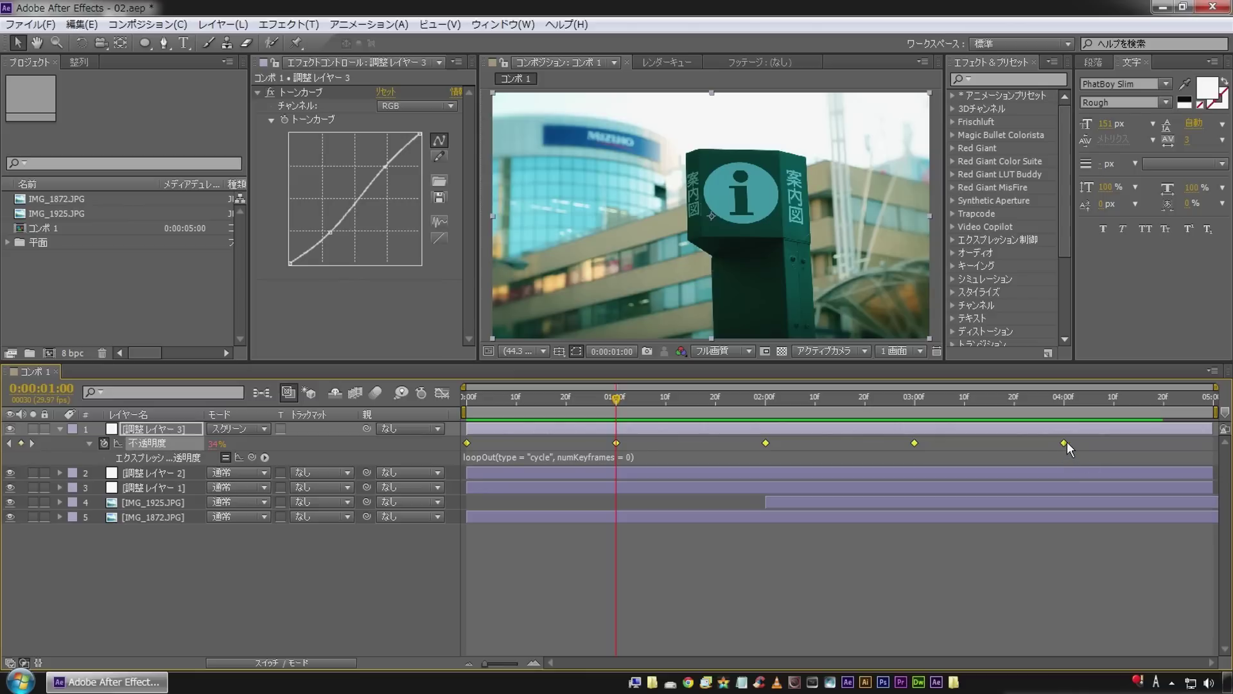
{"action": "mouse_move", "coordinate": [1066, 441]}
{"action": "left_click_drag", "start_coordinate": [1063, 443], "coordinate": [800, 443]}
{"action": "left_click", "coordinate": [274, 565]}
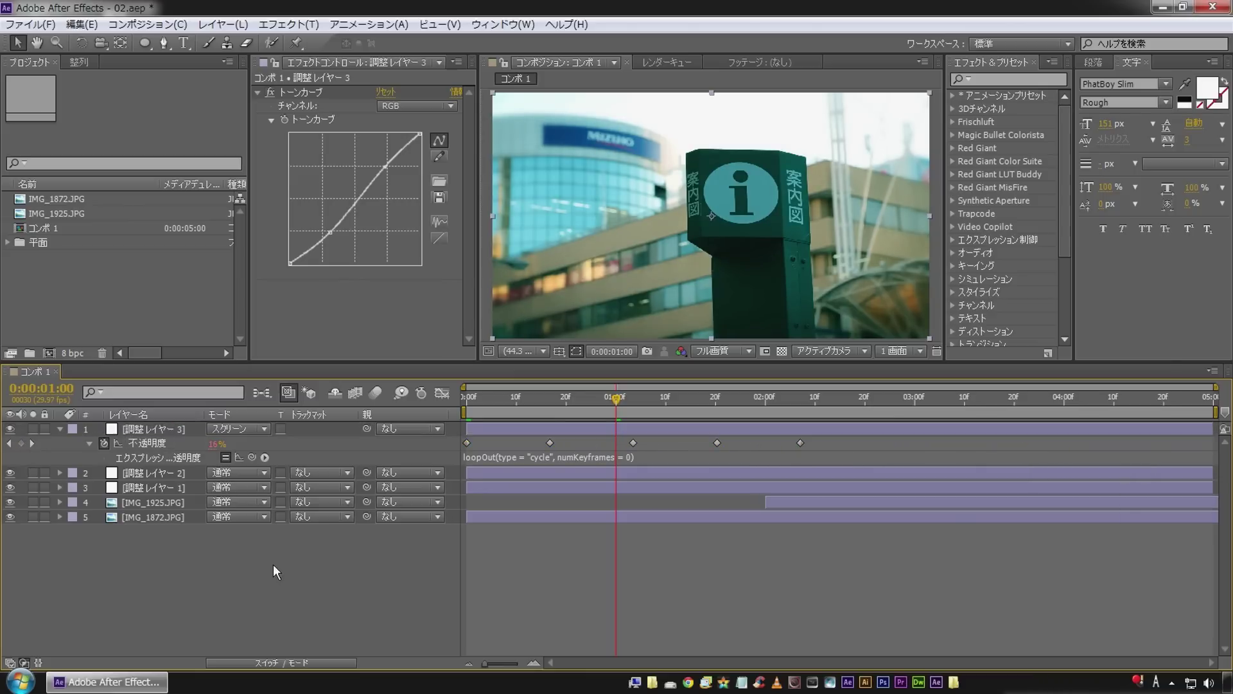
{"action": "left_click_drag", "start_coordinate": [518, 400], "coordinate": [399, 427]}
{"action": "key", "text": "space"}
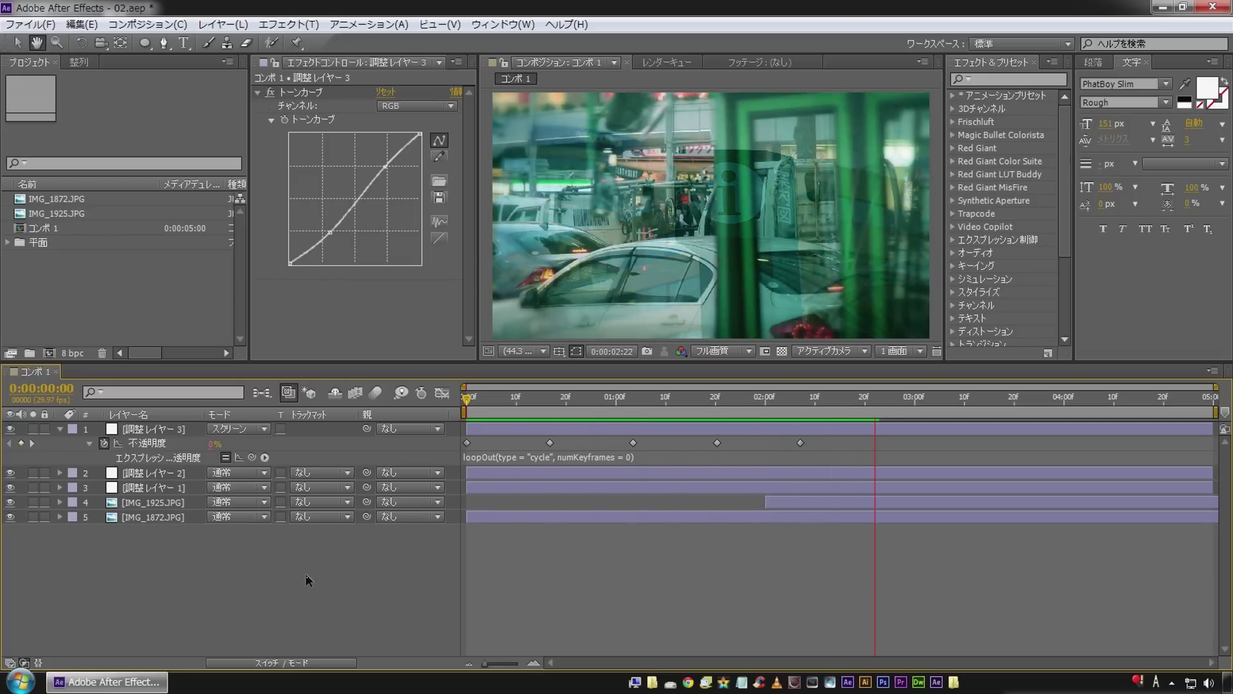
{"action": "key", "text": "space"}
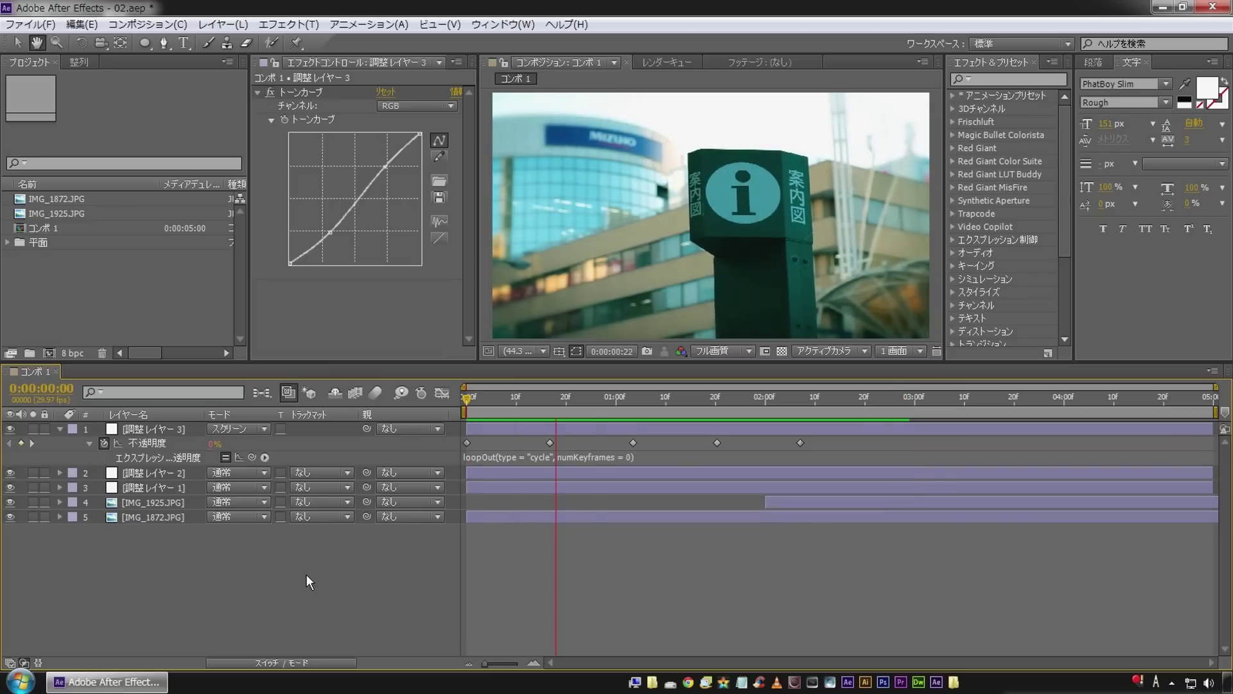